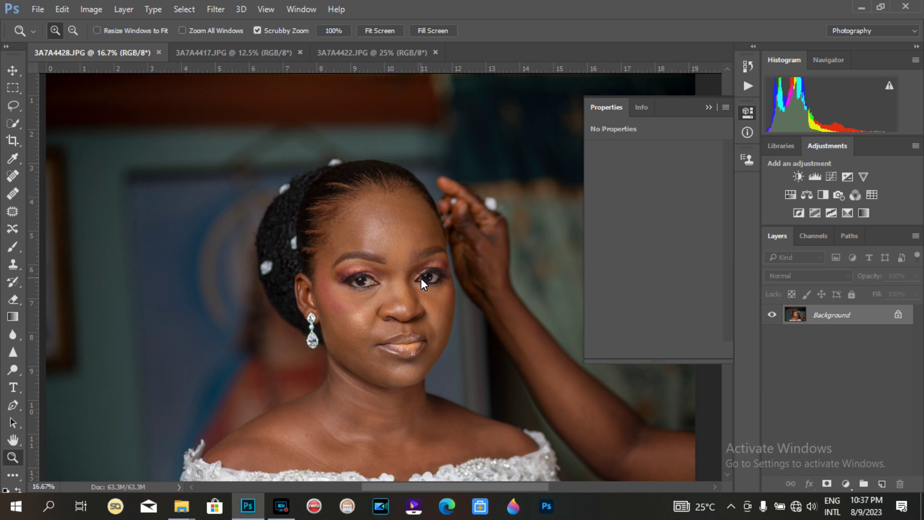
Zoom in and out on the bride's face, forehead and nose to inspect the skin.
left_click(407, 257)
left_click(392, 212)
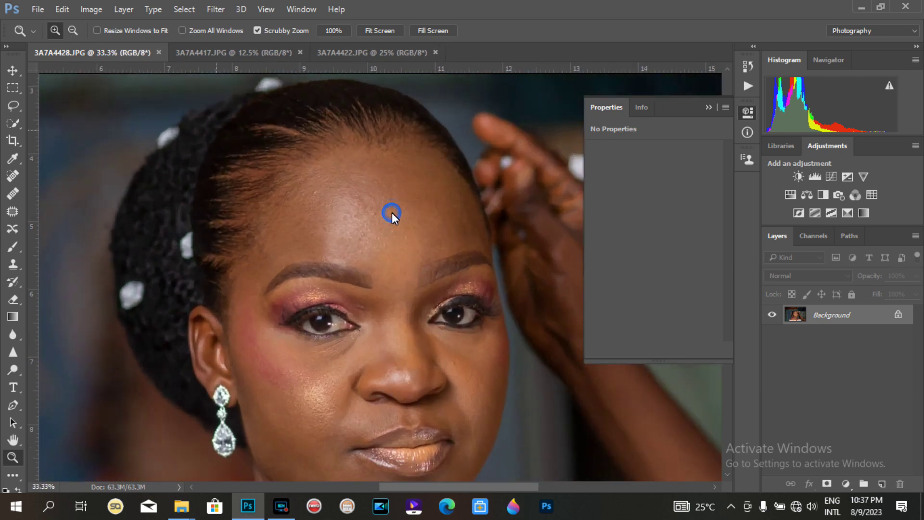
left_click(364, 171)
left_click(365, 171)
left_click(365, 172, "alt")
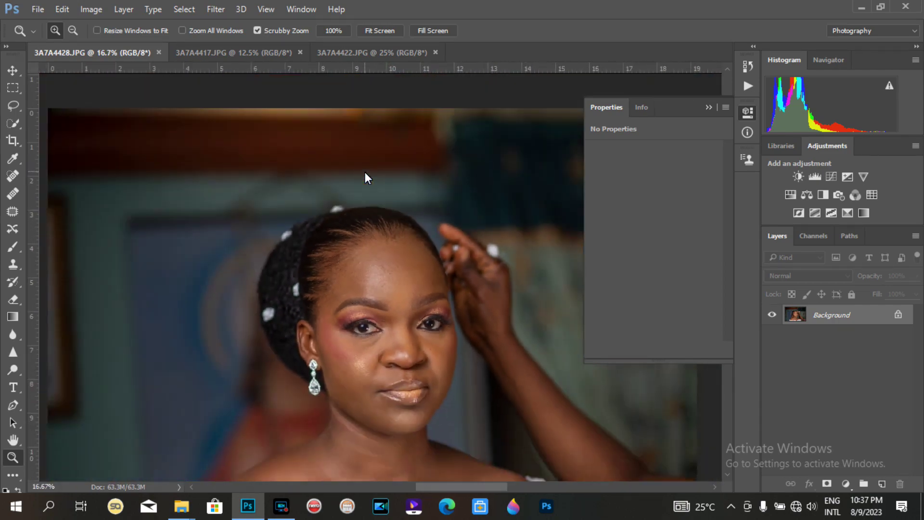
left_click(364, 172, "alt")
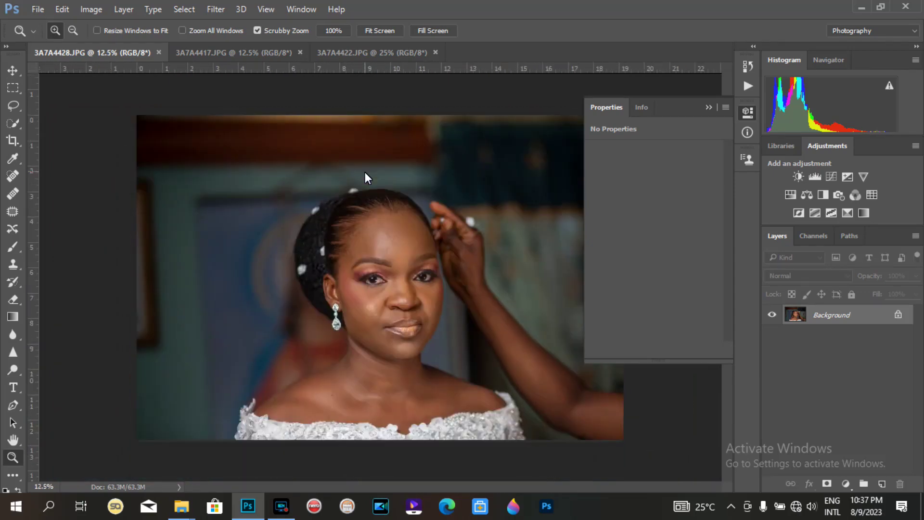
left_click(416, 307)
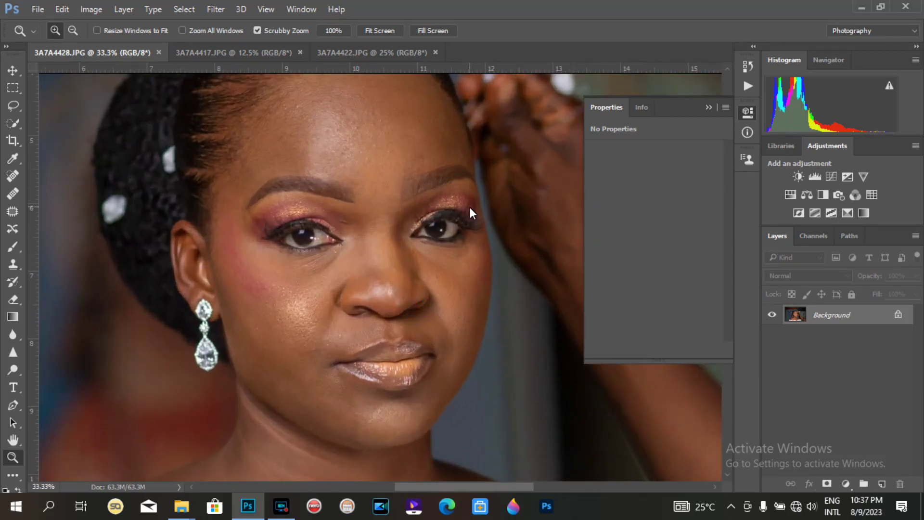
left_click(470, 208, "alt")
Examine the forehead skin texture up close, zoom back out, and close the floating Properties panel.
left_click(382, 226)
left_click(363, 188)
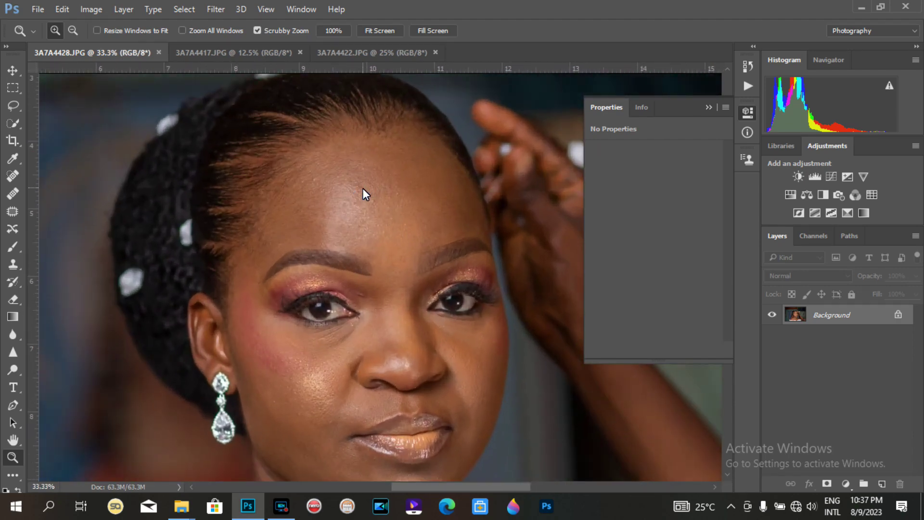
left_click(339, 193)
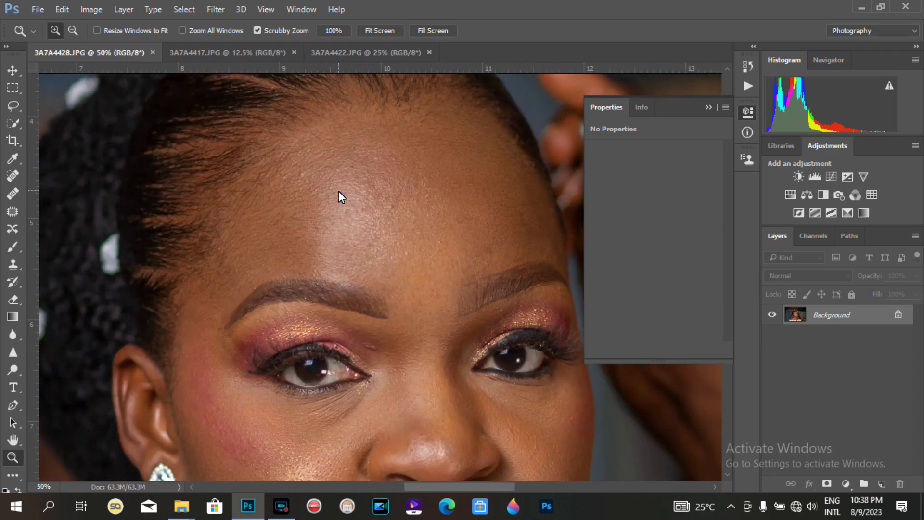
key("ctrl+minus")
key("ctrl+minus")
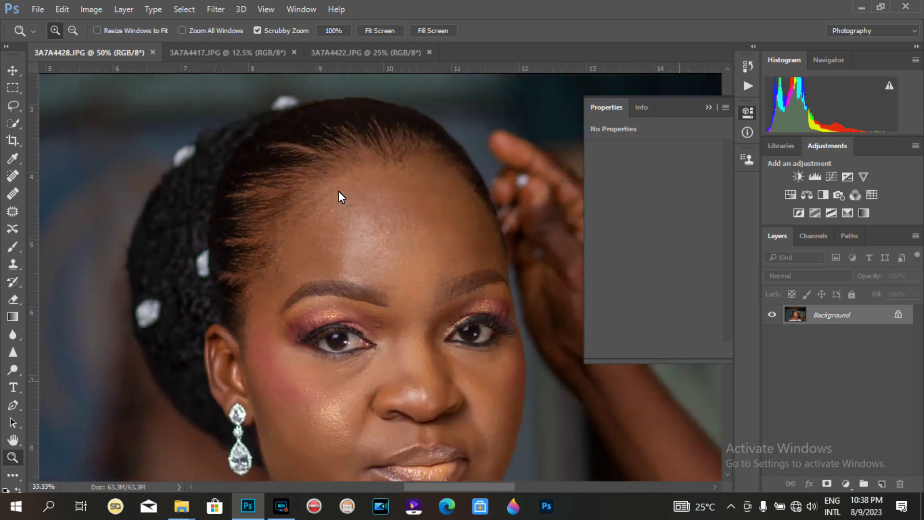
left_click(396, 262)
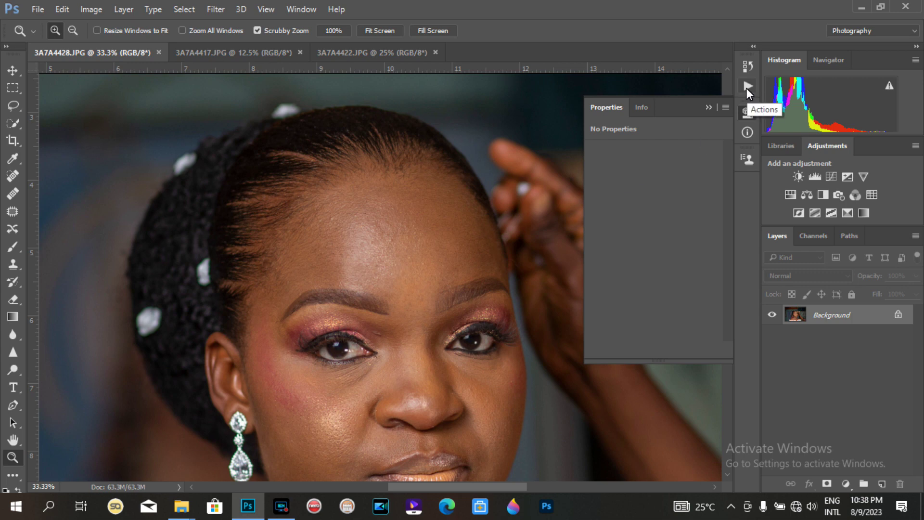
key("ctrl+minus")
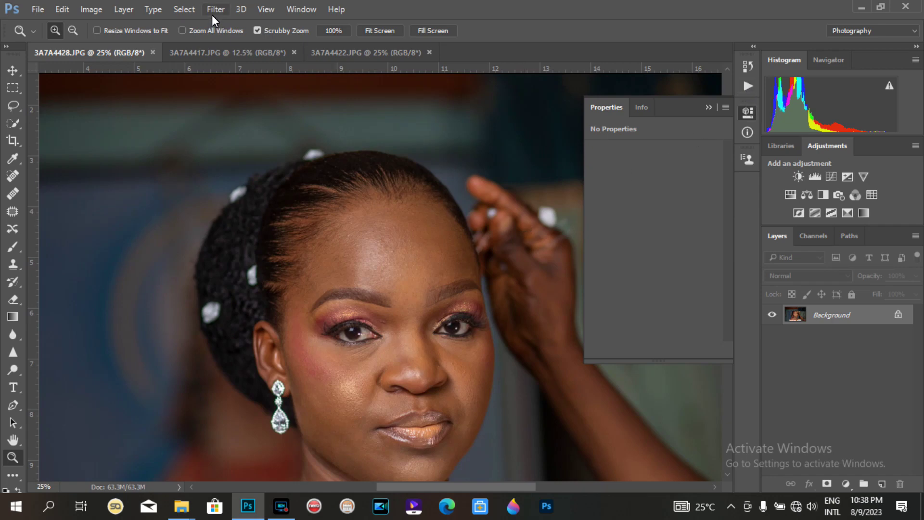
left_click(709, 109)
Zoom out to the whole photo, duplicate the Background twice, and select Layer 1.
key("ctrl+minus")
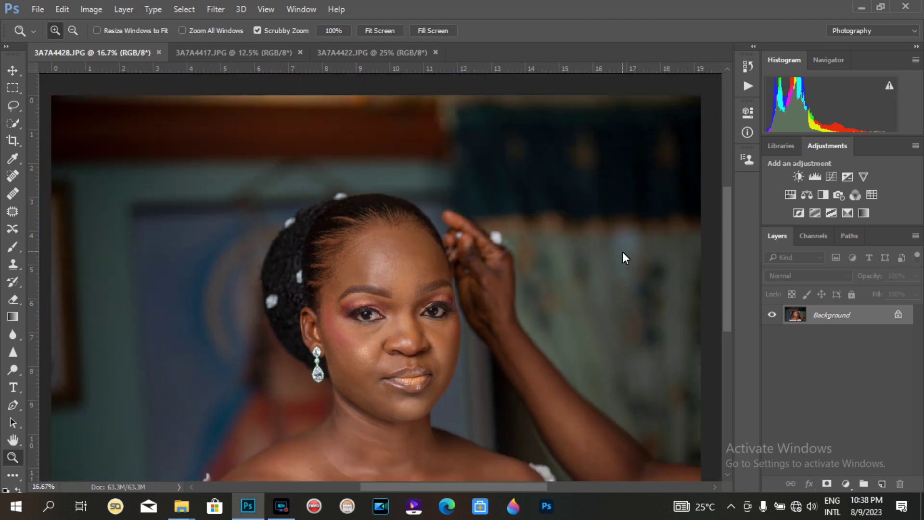
key("ctrl+minus")
key("ctrl+j")
key("ctrl+j")
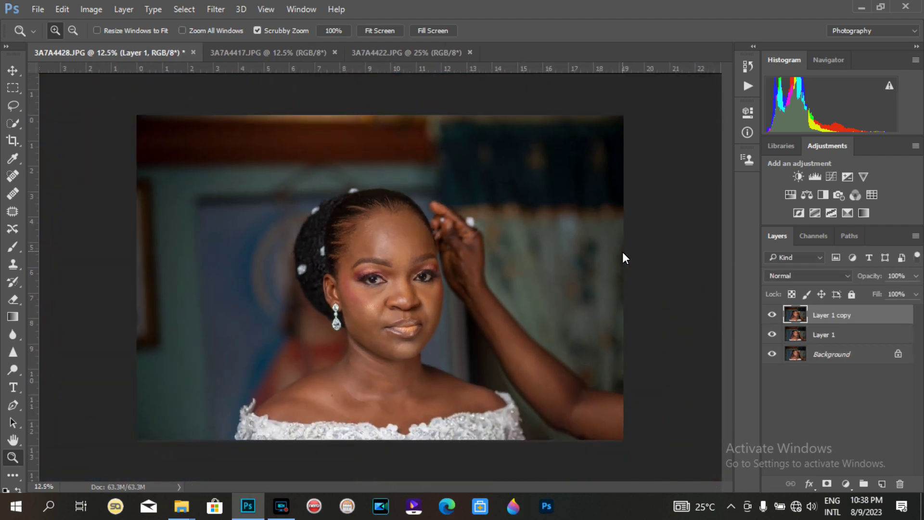
left_click(831, 335)
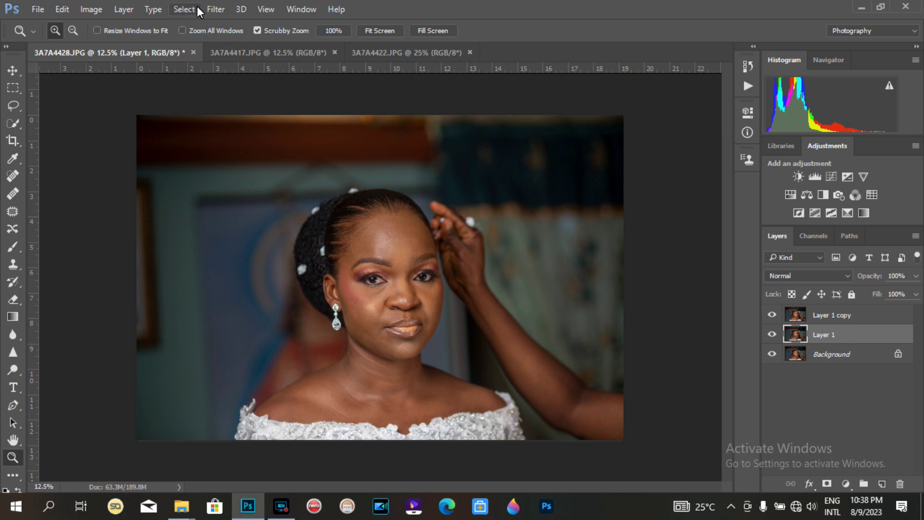
Apply a Gaussian Blur of about 6.6 pixels radius to Layer 1.
left_click(218, 9)
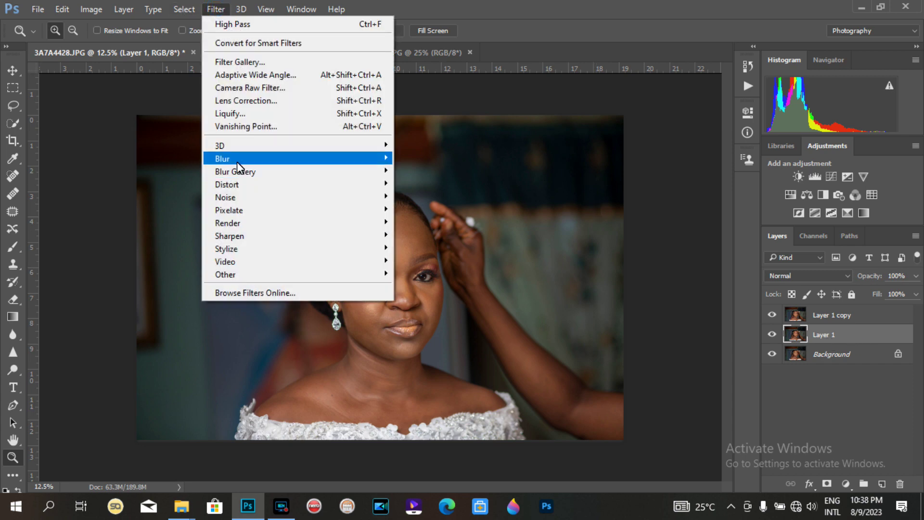
mouse_move(233, 161)
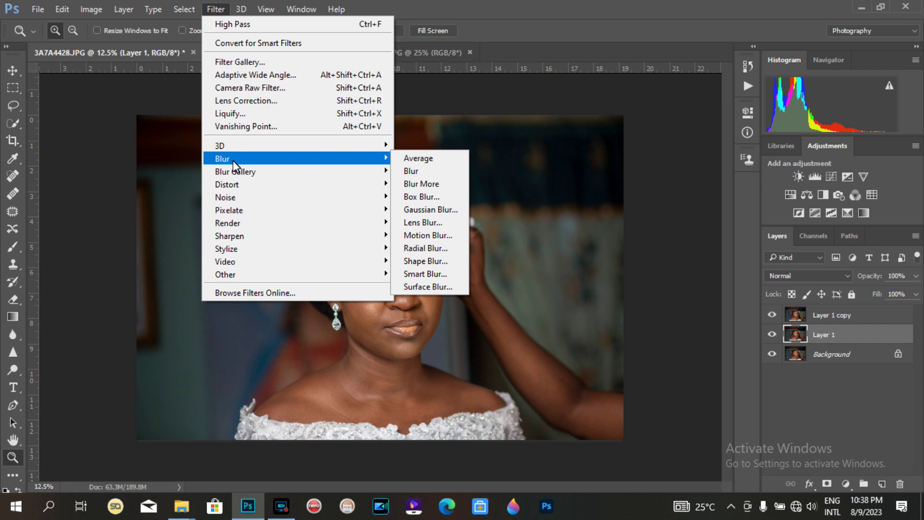
left_click(435, 209)
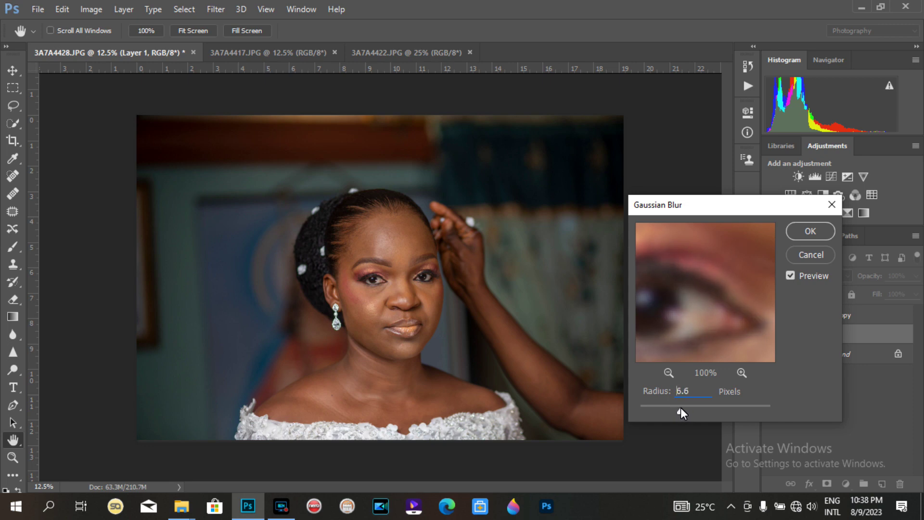
left_click(810, 231)
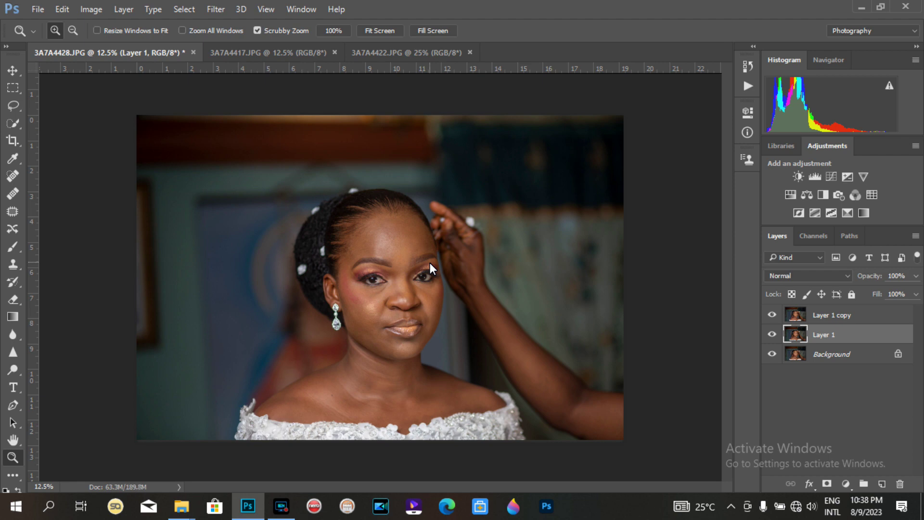
Zoom in on the face to check the blur, then select Layer 1 copy.
left_click(399, 257)
left_click(400, 274)
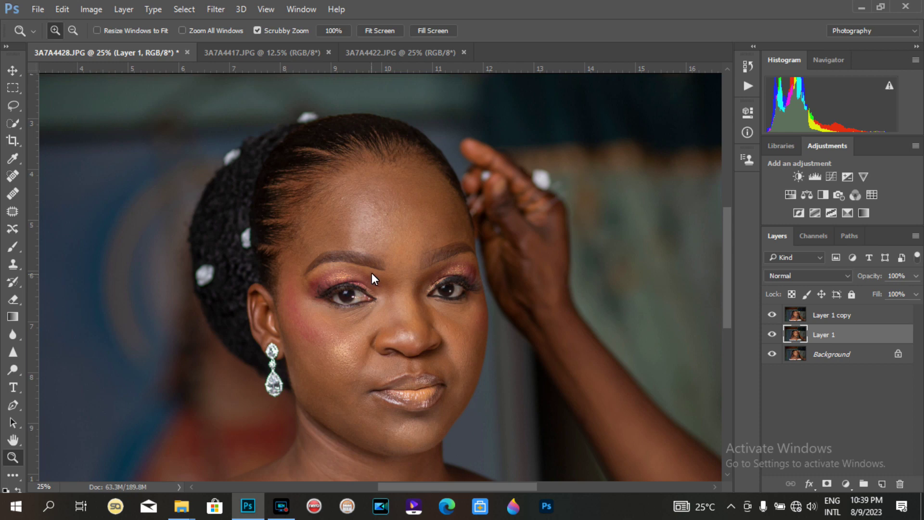
left_click(821, 315)
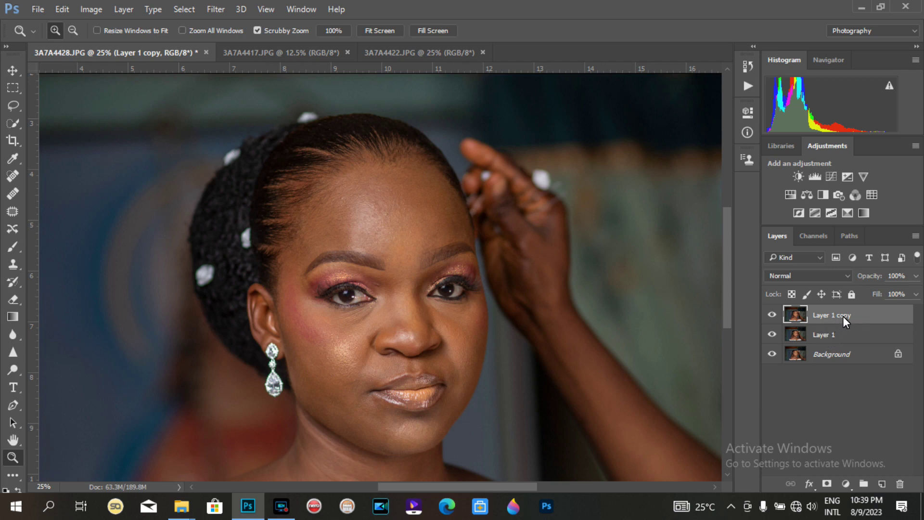
Apply Image to Layer 1 copy with source Layer 1, Subtract blending, Scale 2, Offset 124.
left_click(92, 10)
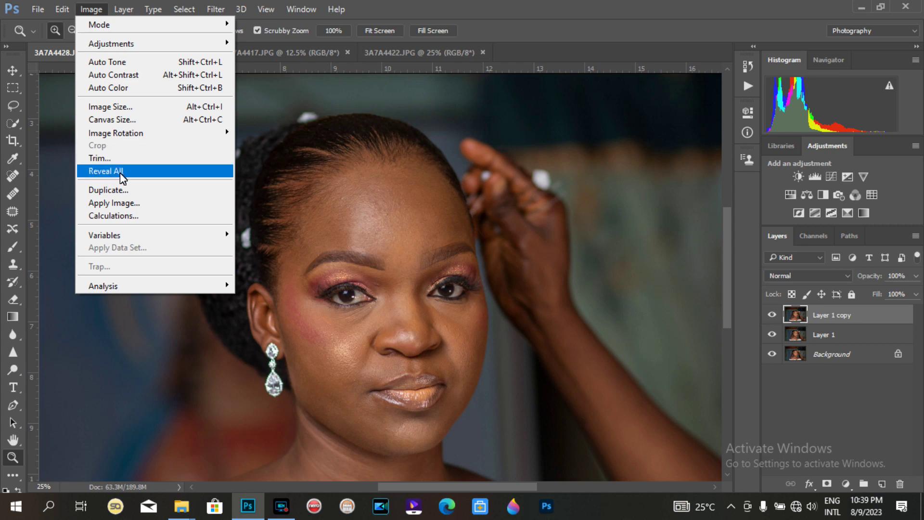
left_click(119, 204)
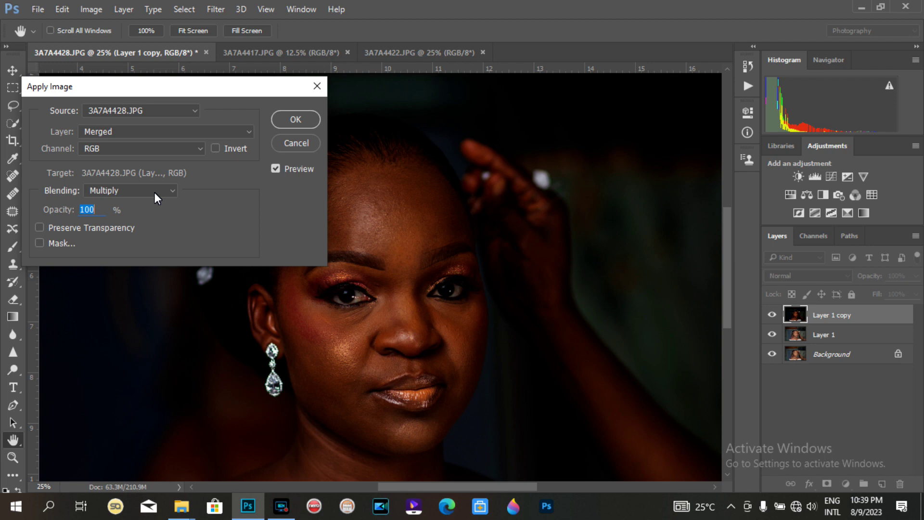
left_click(155, 192)
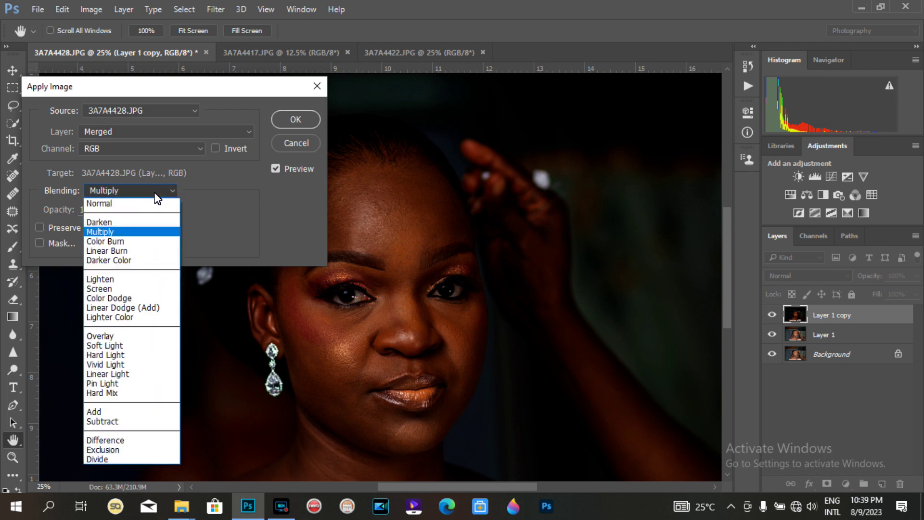
left_click(111, 421)
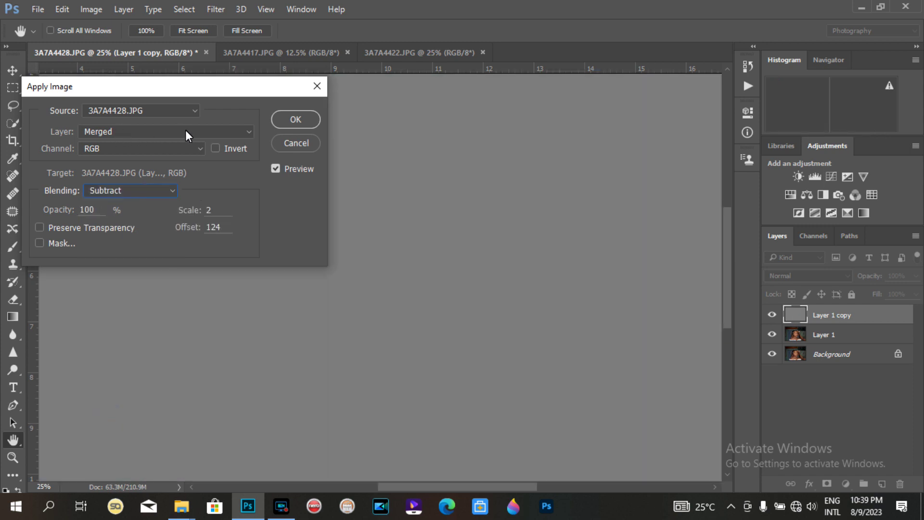
left_click(136, 134)
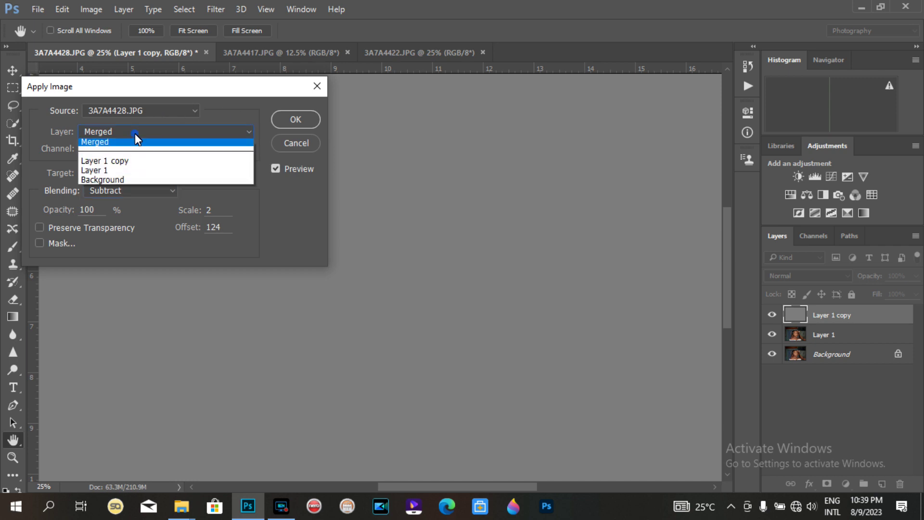
left_click(106, 174)
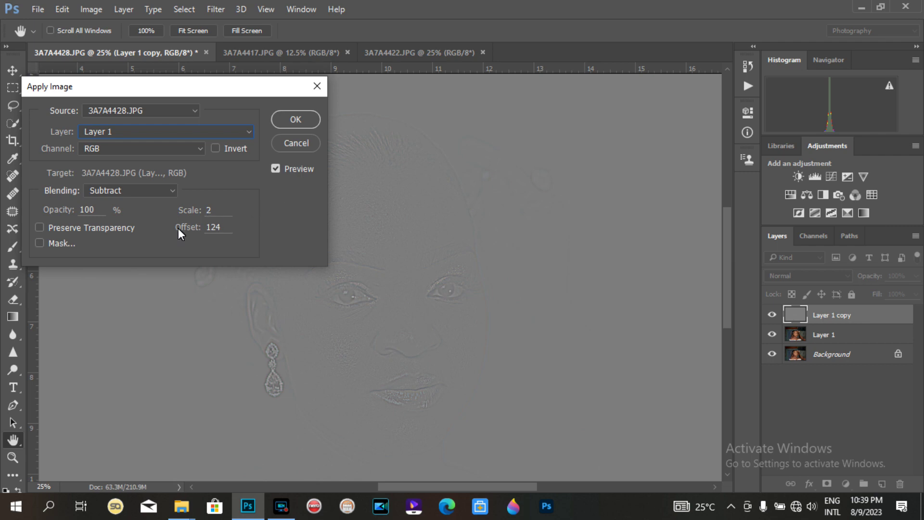
left_click(295, 120)
key("z")
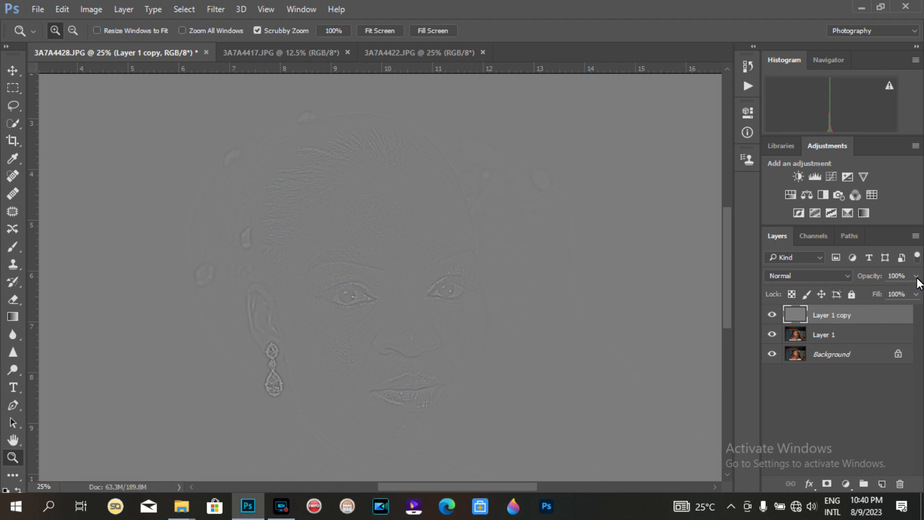
Switch Layer 1 copy's blend mode to Linear Light and select Layer 1.
left_click(797, 278)
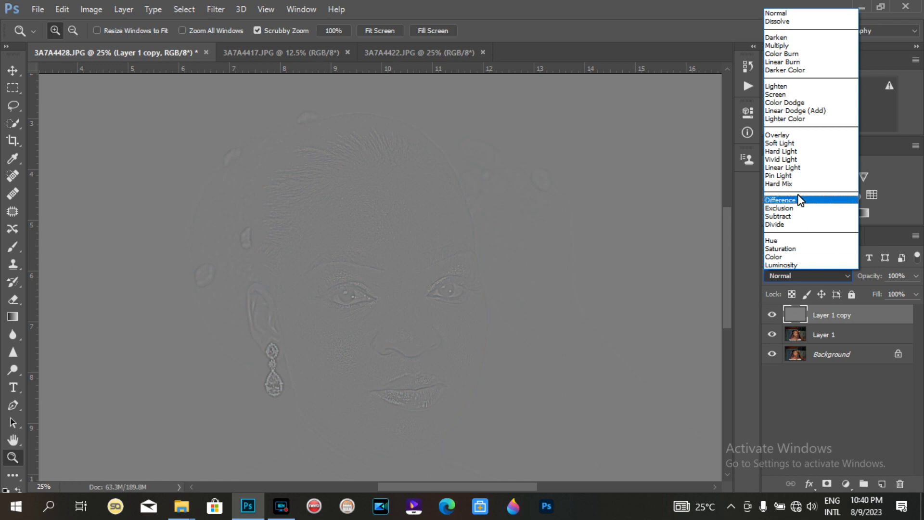
left_click(787, 169)
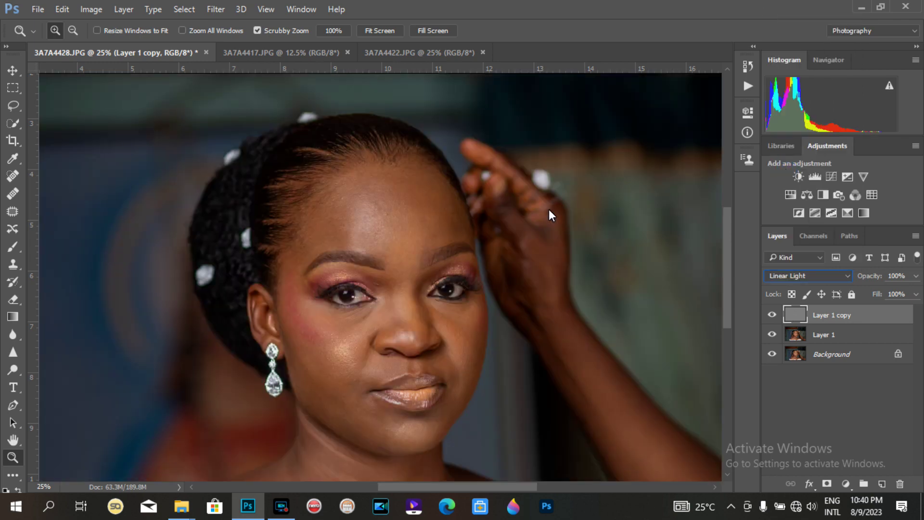
left_click(820, 336)
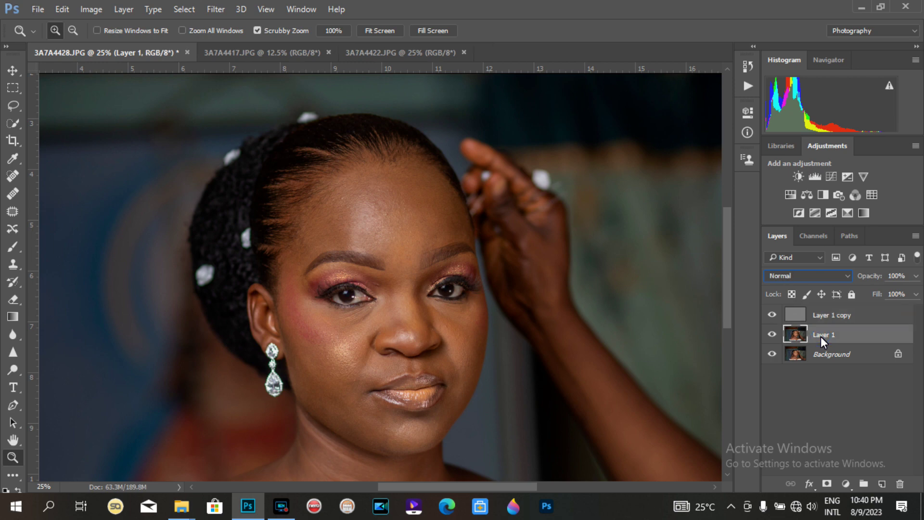
Zoom in and draw an 11 px feathered lasso around the forehead below the hairline.
left_click(376, 217)
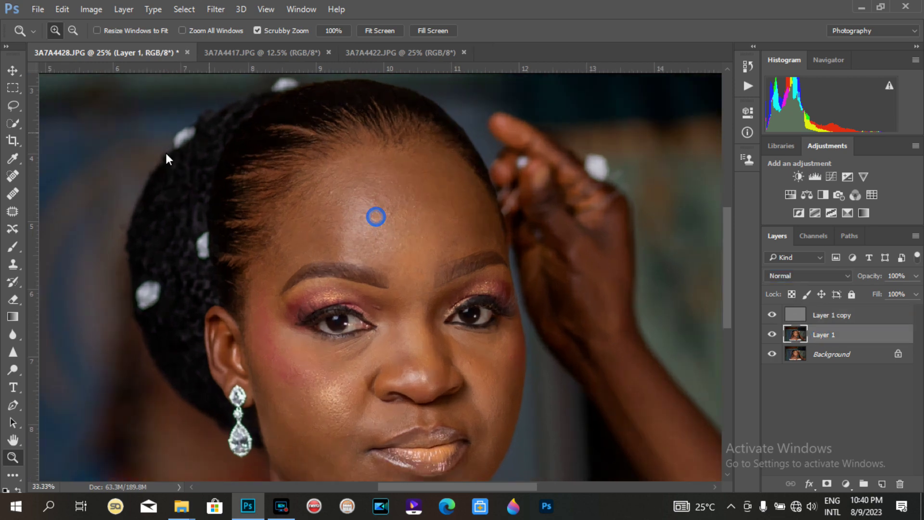
left_click(14, 106)
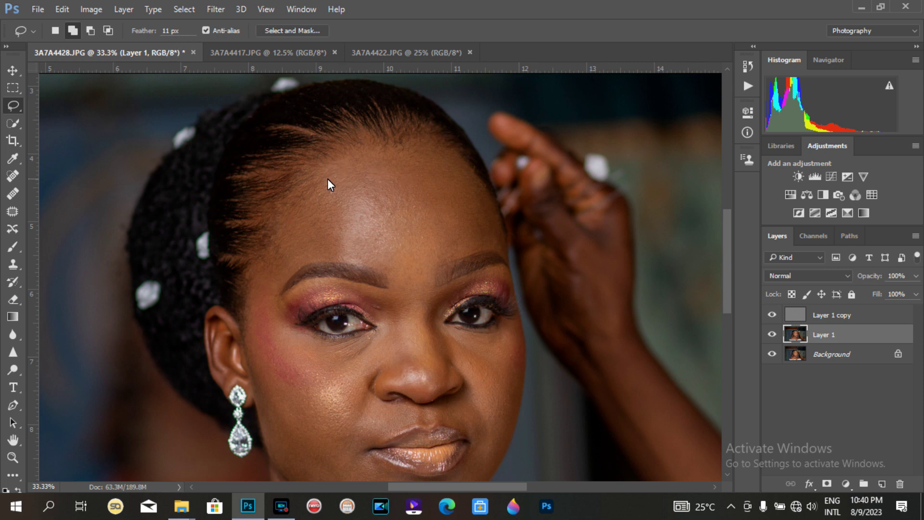
mouse_move(266, 251)
left_mouse_down()
mouse_move(303, 181)
mouse_move(353, 158)
mouse_move(439, 150)
mouse_move(465, 160)
mouse_move(487, 198)
mouse_move(492, 245)
mouse_move(427, 264)
mouse_move(412, 287)
mouse_move(350, 257)
mouse_move(312, 256)
mouse_move(283, 278)
left_mouse_up()
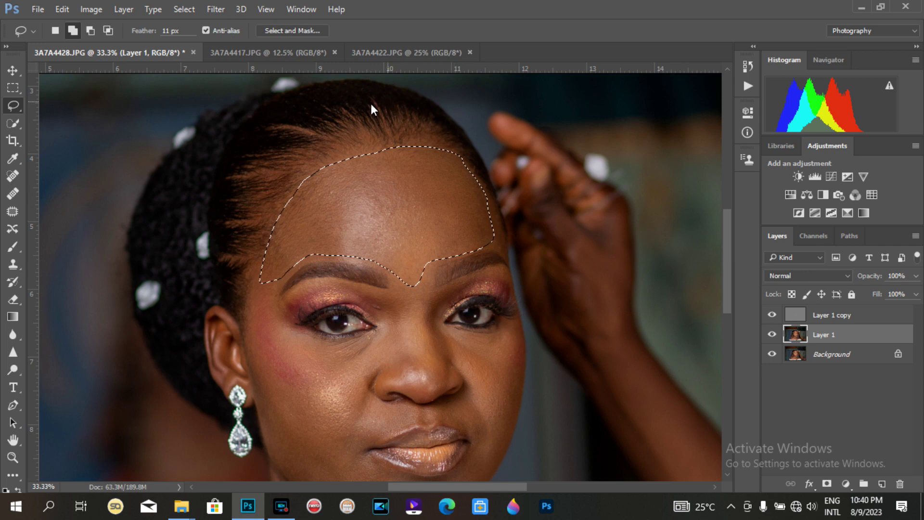
Blur the selected forehead with an 18-pixel Gaussian Blur, then deselect.
left_click(213, 12)
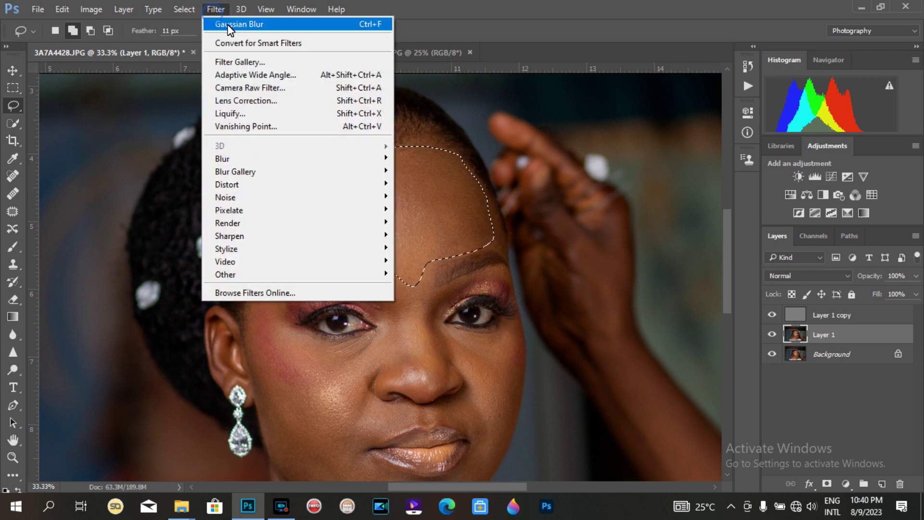
mouse_move(232, 158)
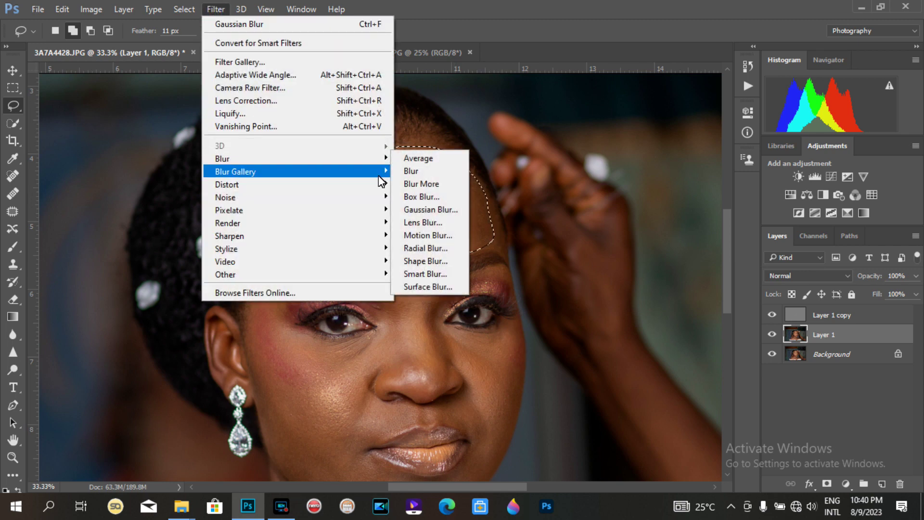
left_click(423, 209)
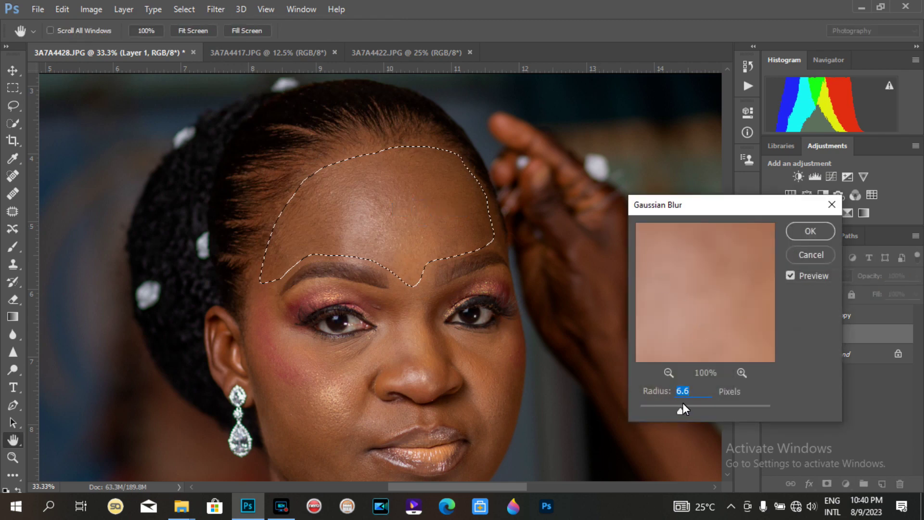
left_click_drag(680, 411, 695, 410)
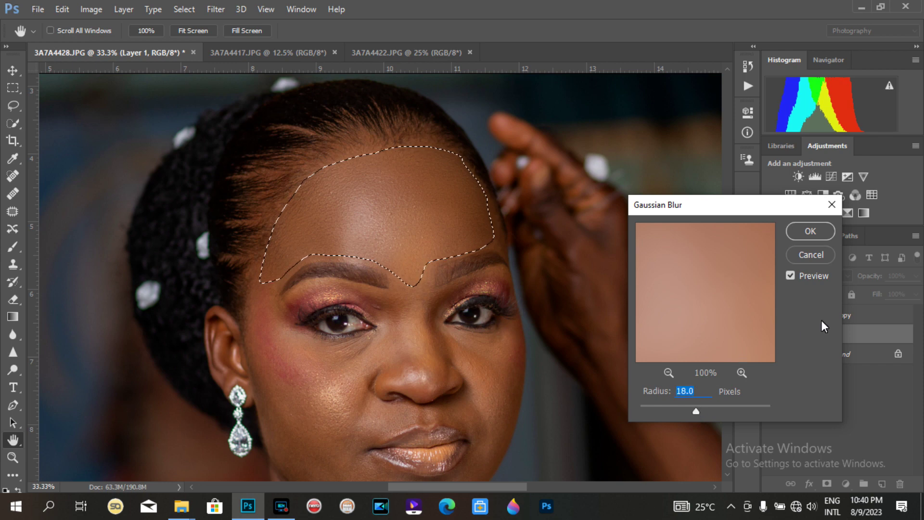
left_click(810, 231)
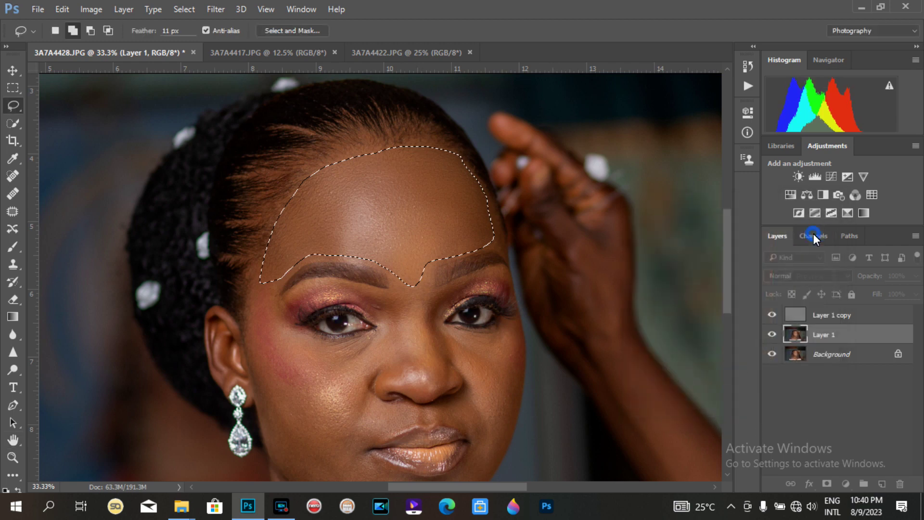
key("ctrl+d")
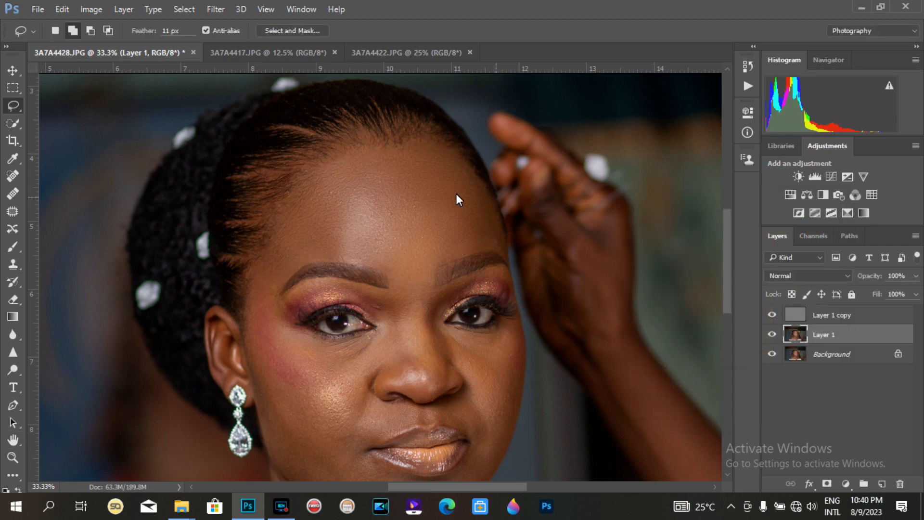
Zoom in and lasso the left cheek from under the eye down to the jaw.
scroll(337, 278, "down", 1)
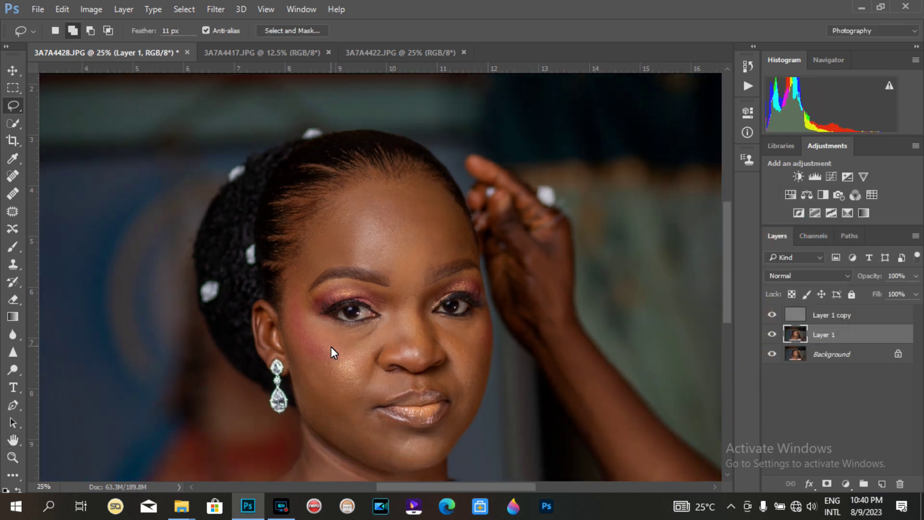
left_click(13, 455)
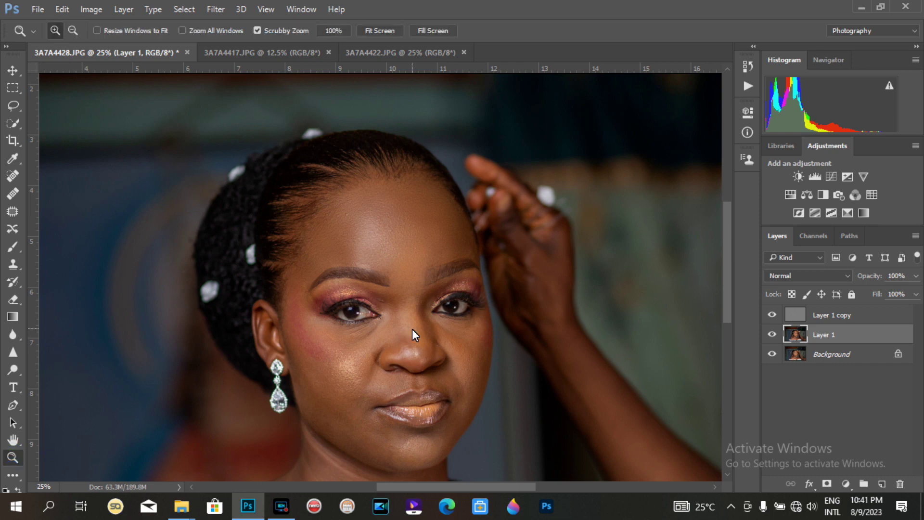
left_click(352, 390)
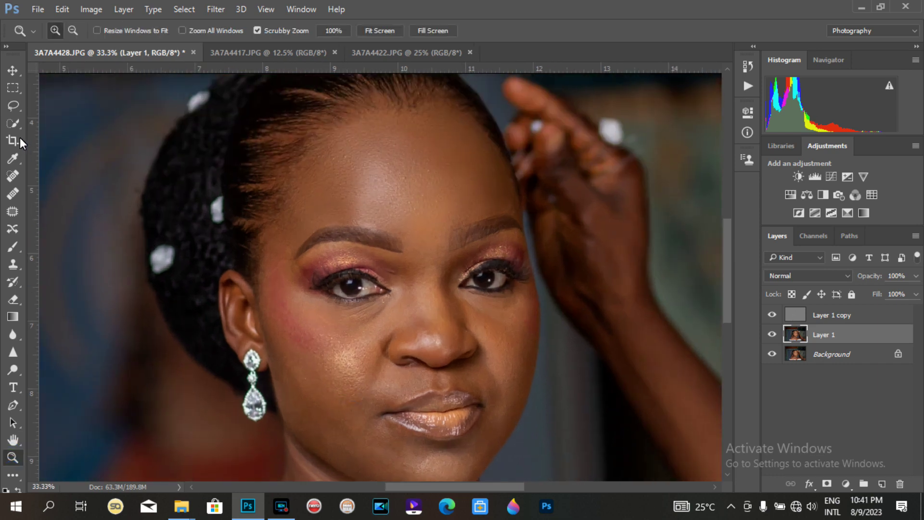
left_click(14, 106)
left_click(401, 287)
mouse_move(396, 297)
left_mouse_down()
mouse_move(351, 312)
mouse_move(301, 288)
mouse_move(278, 259)
left_mouse_up()
left_click_drag(269, 332, 294, 384)
mouse_move(338, 413)
left_mouse_down()
mouse_move(360, 384)
mouse_move(367, 348)
left_mouse_up()
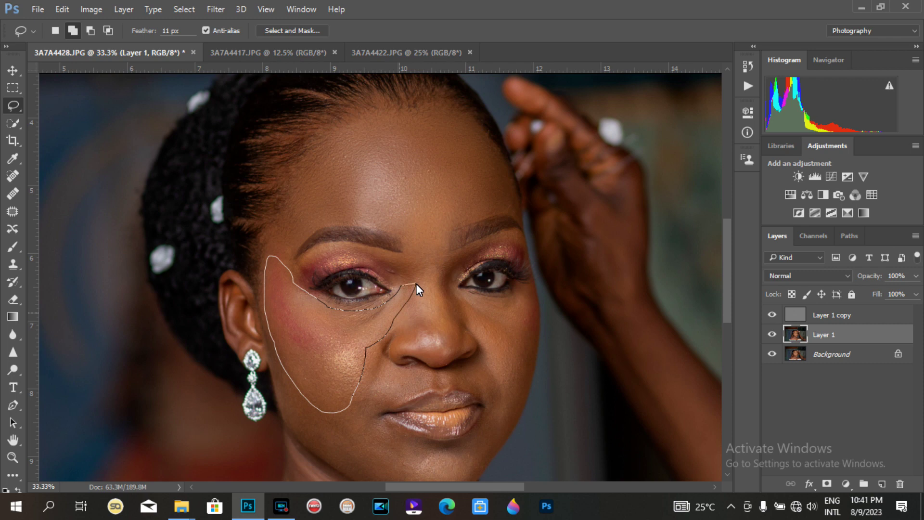
left_click_drag(417, 283, 417, 284)
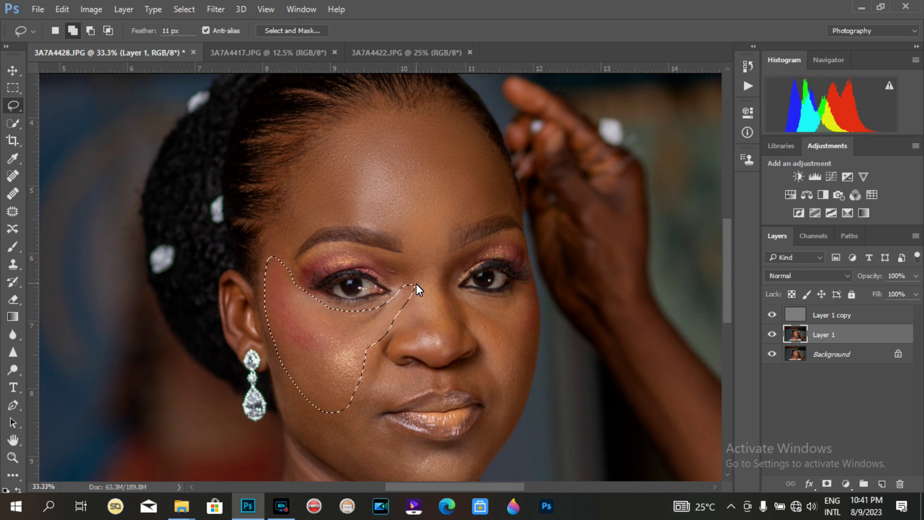
Reapply the 18-pixel Gaussian Blur to the cheek and deselect.
key("ctrl+alt+f")
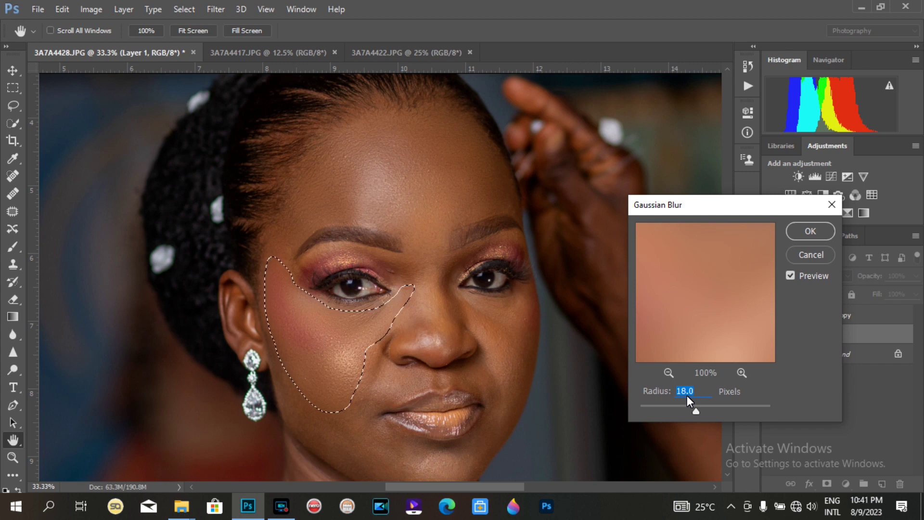
key("Return")
key("ctrl+d")
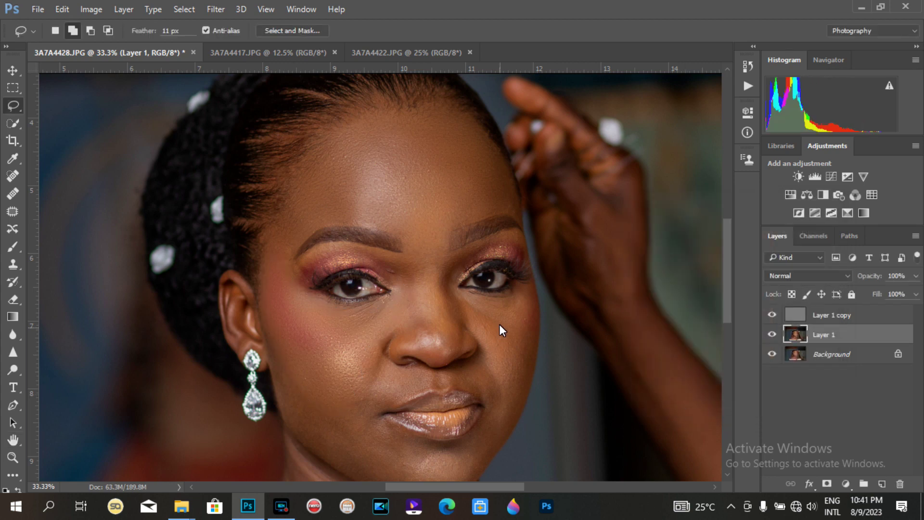
Lasso a cheek patch and then the first upper eyelid, clearing each selection.
mouse_move(343, 327)
left_mouse_down()
mouse_move(299, 294)
mouse_move(281, 259)
mouse_move(266, 258)
mouse_move(290, 347)
mouse_move(315, 377)
mouse_move(341, 364)
left_mouse_up()
key("ctrl+d")
mouse_move(307, 278)
left_mouse_down()
mouse_move(328, 264)
mouse_move(404, 287)
left_mouse_up()
left_click_drag(391, 253, 349, 247)
left_click_drag(310, 278, 310, 278)
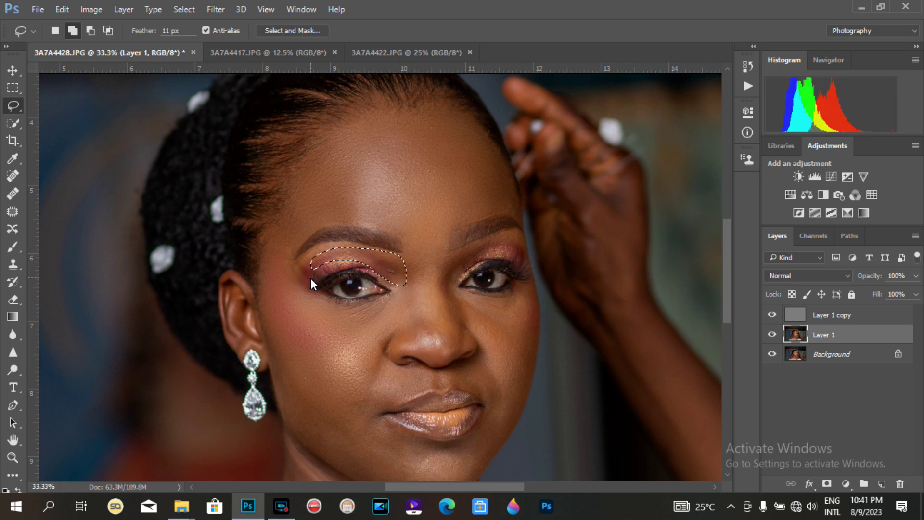
key("ctrl+d")
Lasso the other upper eyelid and the right cheek, then outline the skin under the nose.
mouse_move(458, 288)
left_mouse_down()
mouse_move(462, 259)
mouse_move(522, 237)
mouse_move(449, 286)
left_mouse_up()
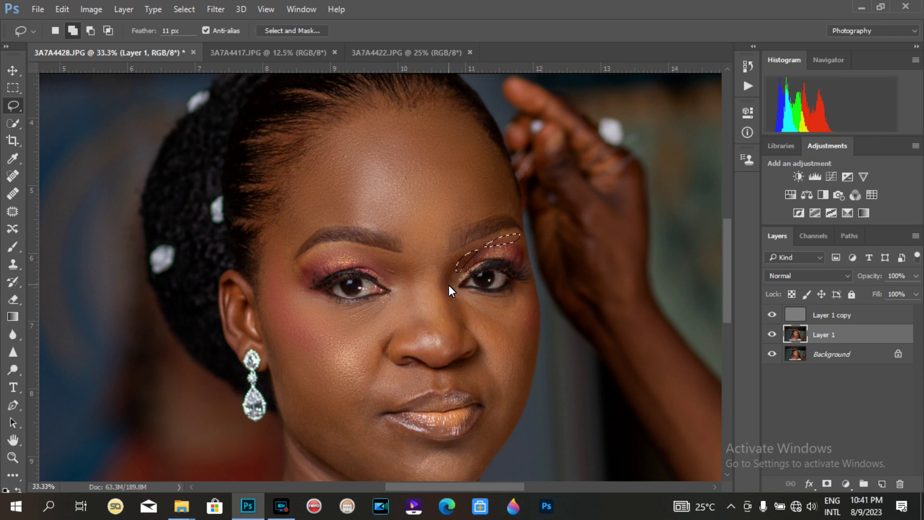
key("ctrl+d")
mouse_move(447, 291)
left_mouse_down()
mouse_move(480, 301)
mouse_move(460, 297)
left_mouse_up()
mouse_move(528, 297)
left_mouse_down()
mouse_move(536, 328)
mouse_move(511, 413)
mouse_move(482, 385)
mouse_move(463, 376)
left_mouse_up()
left_click_drag(452, 319, 452, 318)
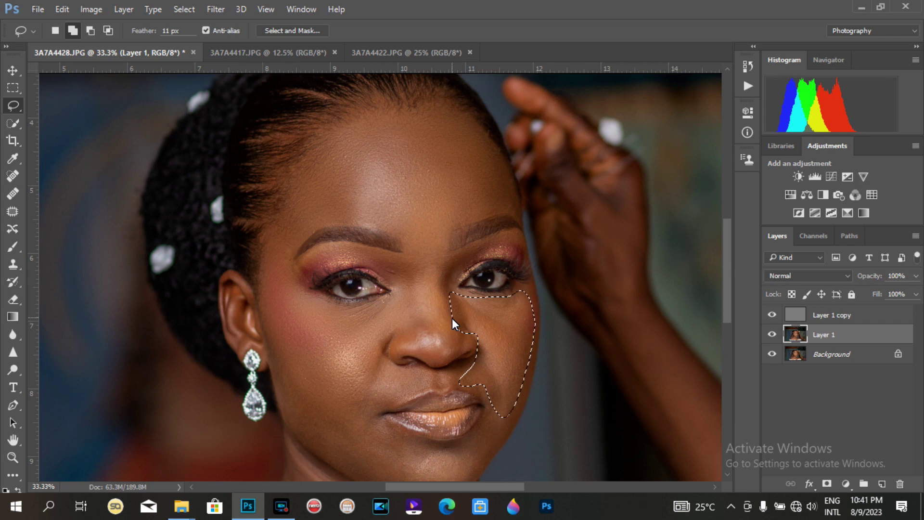
key("ctrl+d")
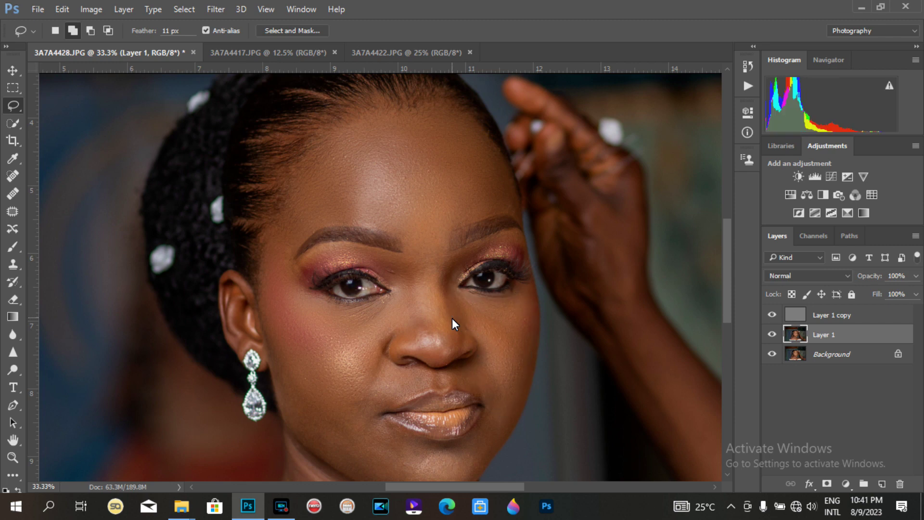
mouse_move(431, 367)
left_mouse_down()
mouse_move(398, 369)
mouse_move(371, 398)
mouse_move(386, 405)
mouse_move(427, 389)
left_mouse_up()
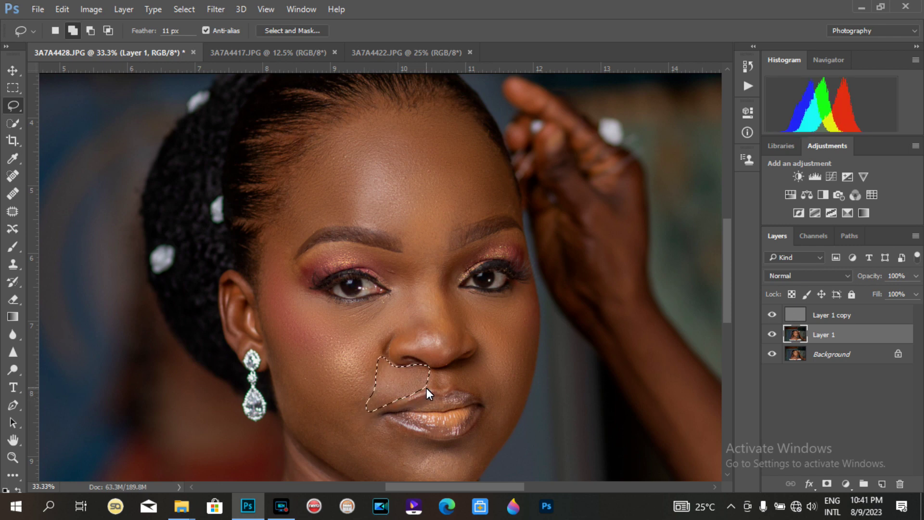
Lasso the chin and lower lip area for smoothing, then deselect.
key("ctrl+d")
left_click_drag(728, 268, 733, 290)
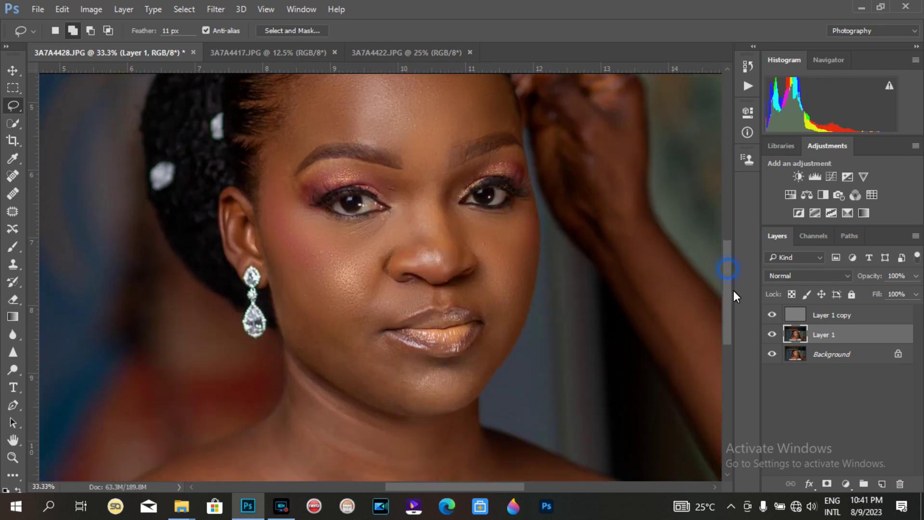
mouse_move(480, 347)
left_mouse_down()
mouse_move(444, 362)
mouse_move(319, 321)
left_mouse_up()
mouse_move(286, 290)
left_mouse_down()
mouse_move(280, 311)
mouse_move(302, 366)
mouse_move(296, 351)
mouse_move(359, 395)
mouse_move(458, 404)
left_mouse_up()
left_click_drag(485, 373, 511, 322)
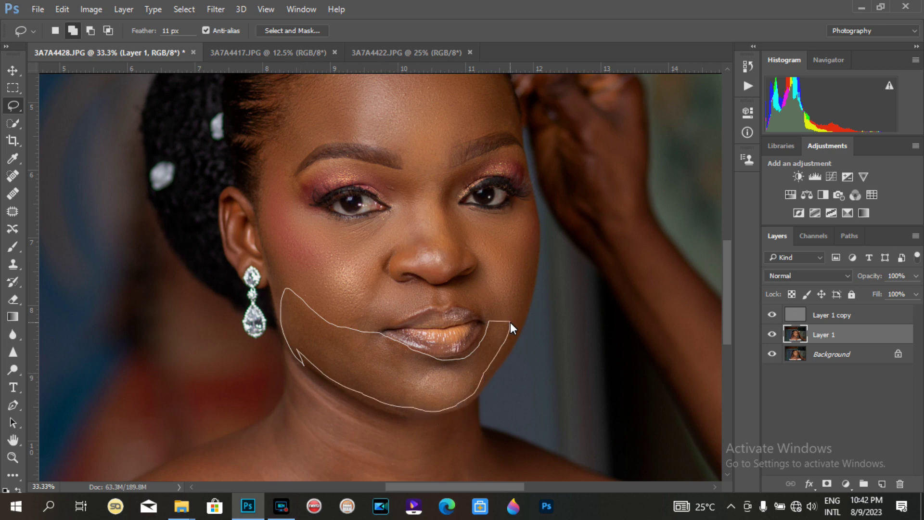
key("ctrl+d")
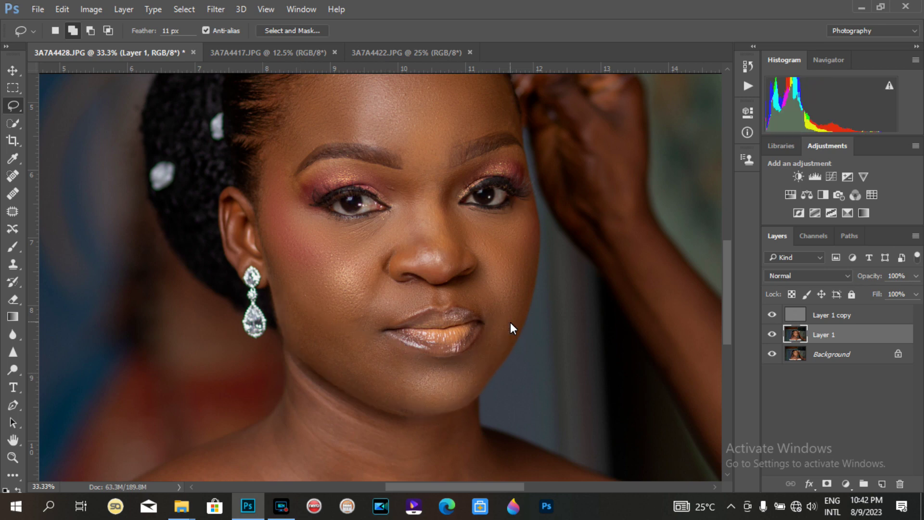
Blur the nose bridge with the last Gaussian Blur, then start lassoing the chest along the neckline.
key("ctrl+minus")
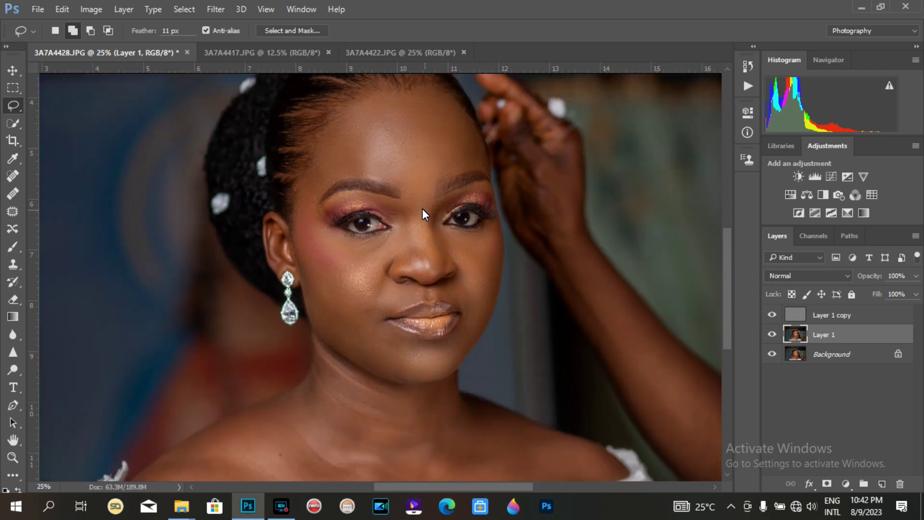
mouse_move(414, 195)
left_mouse_down()
mouse_move(403, 234)
mouse_move(413, 267)
mouse_move(428, 205)
left_mouse_up()
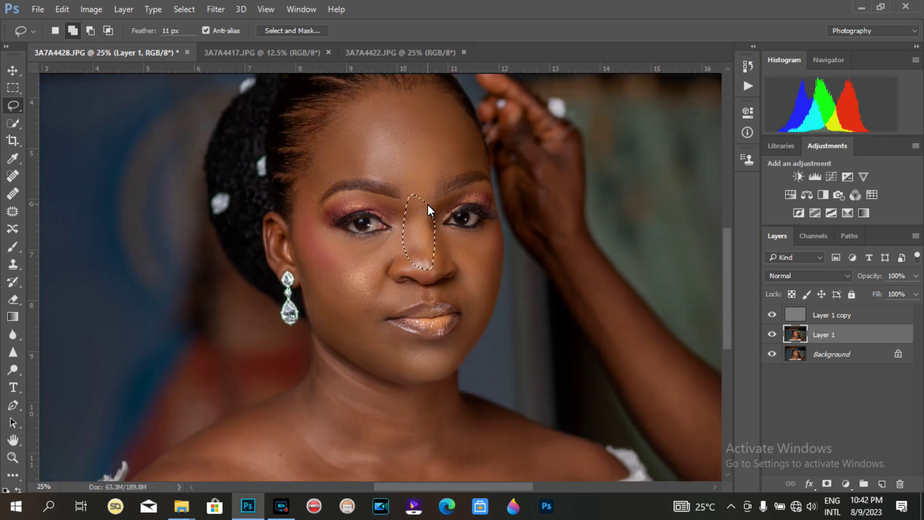
key("ctrl+alt+f")
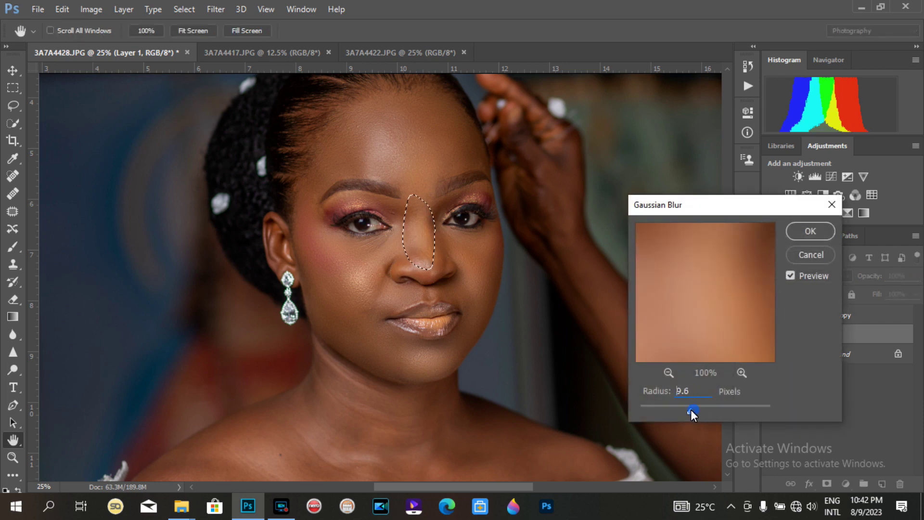
key("Return")
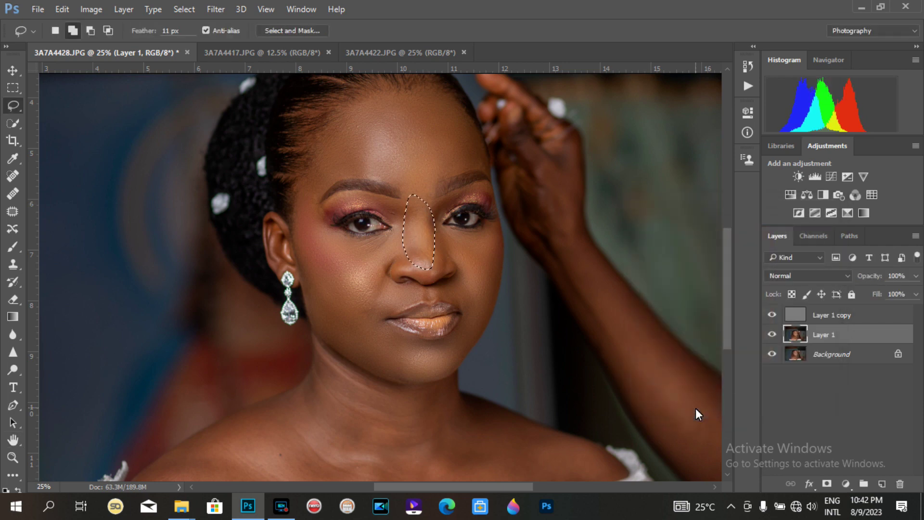
key("ctrl+d")
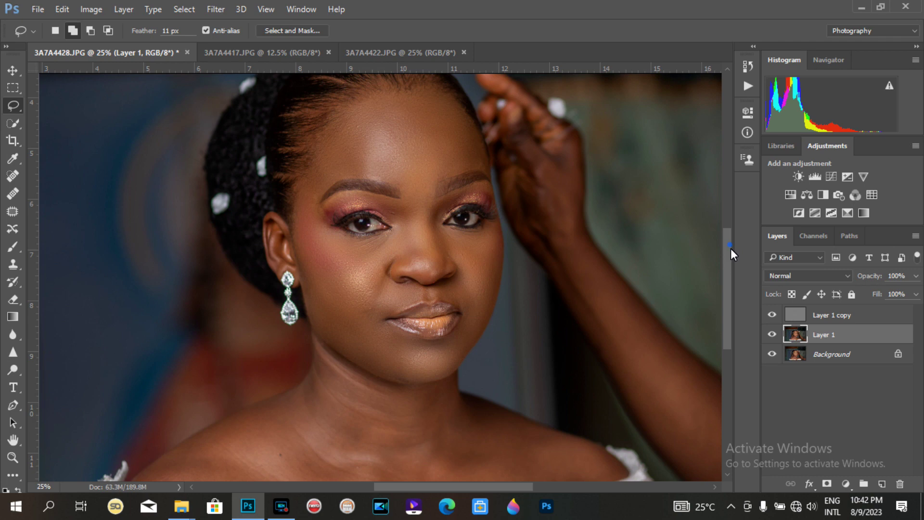
left_click_drag(730, 244, 737, 279)
mouse_move(606, 360)
left_mouse_down()
mouse_move(456, 380)
mouse_move(420, 401)
mouse_move(349, 382)
mouse_move(194, 388)
mouse_move(158, 375)
left_mouse_up()
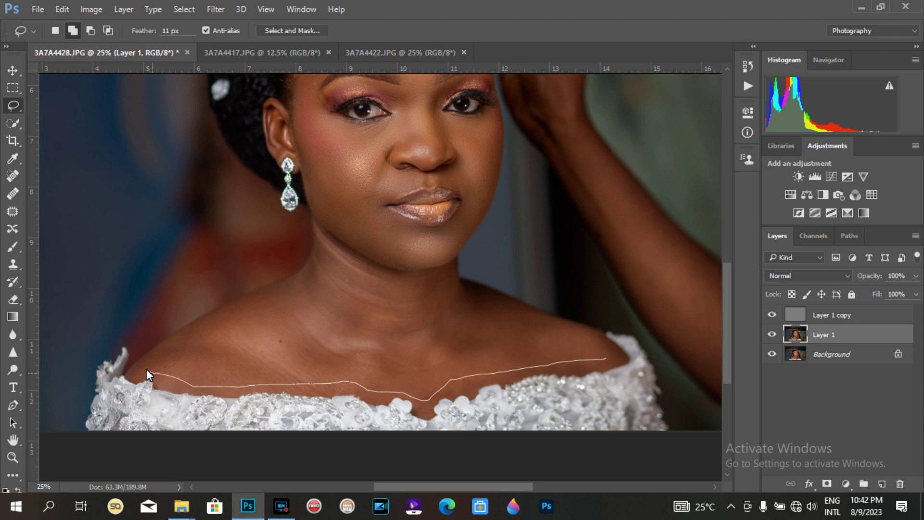
Reapply the Gaussian Blur to a lassoed chest-and-shoulders area, then a side-of-neck patch, on Layer 1.
mouse_move(178, 344)
left_mouse_down()
mouse_move(310, 280)
mouse_move(323, 231)
mouse_move(406, 275)
mouse_move(452, 268)
mouse_move(476, 312)
mouse_move(460, 284)
mouse_move(532, 320)
left_mouse_up()
left_click_drag(589, 341, 607, 349)
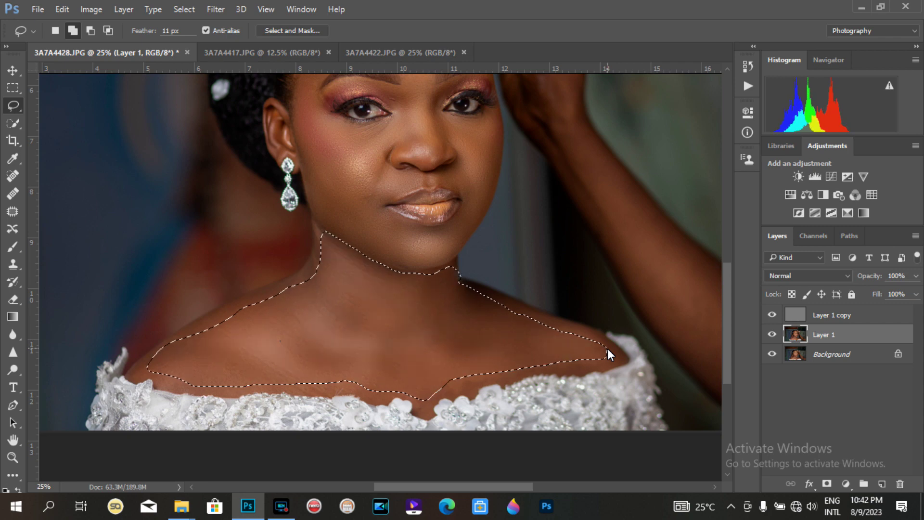
key("ctrl+d")
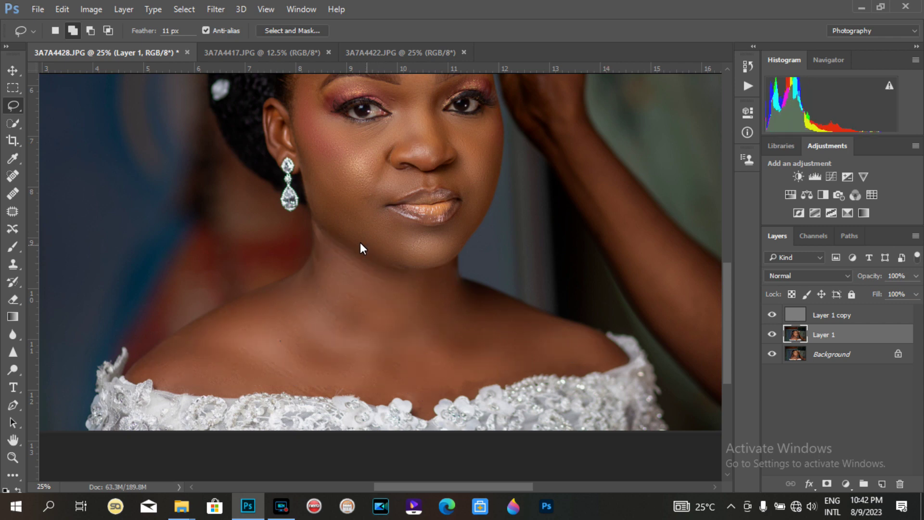
mouse_move(331, 235)
left_mouse_down()
mouse_move(319, 234)
mouse_move(316, 258)
mouse_move(270, 293)
mouse_move(307, 290)
mouse_move(322, 262)
left_mouse_up()
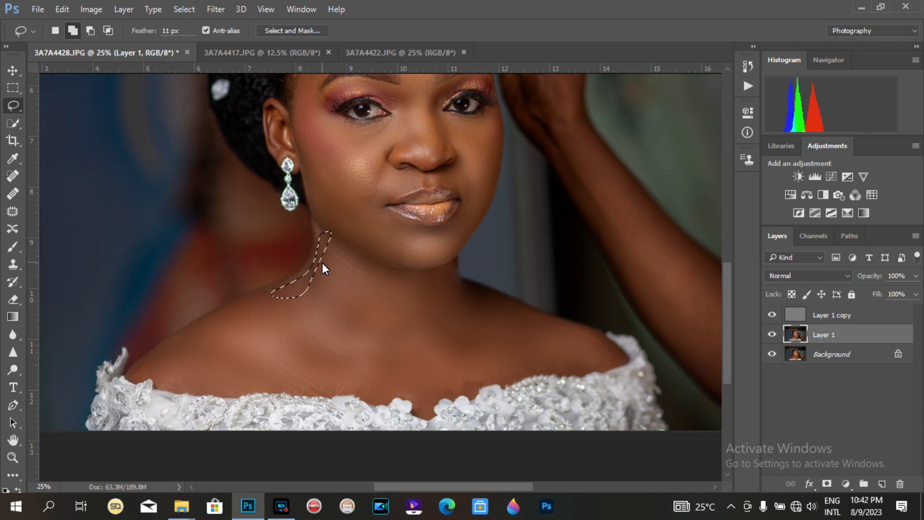
key("ctrl+d")
key("ctrl+minus")
key("ctrl+minus")
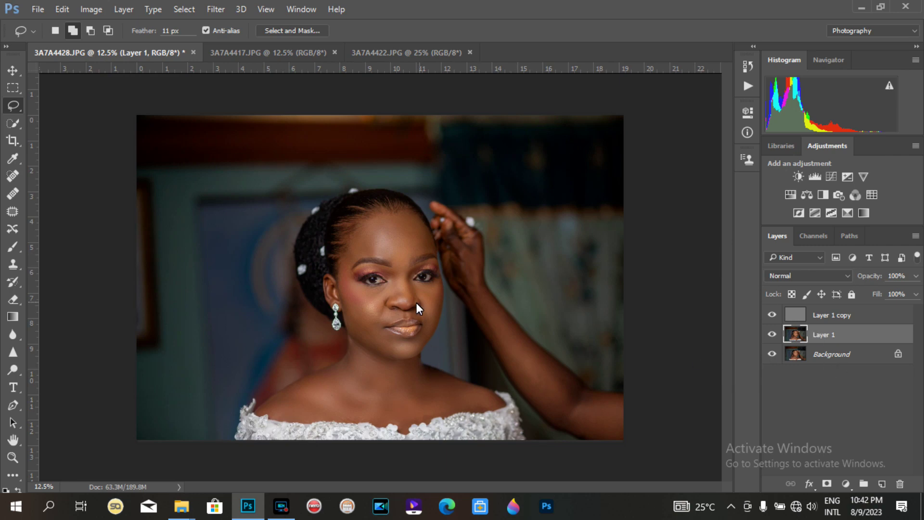
Blur the cheek beside the mouth and the cheek below the eye with Gaussian Blur.
key("ctrl+minus")
key("ctrl+plus")
key("ctrl+plus")
key("ctrl+plus")
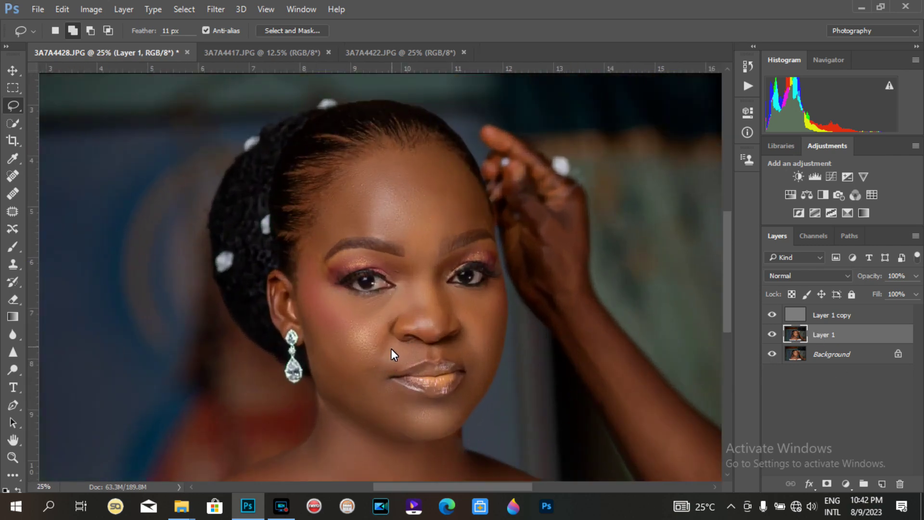
mouse_move(388, 354)
left_mouse_down()
mouse_move(359, 376)
mouse_move(391, 371)
left_mouse_up()
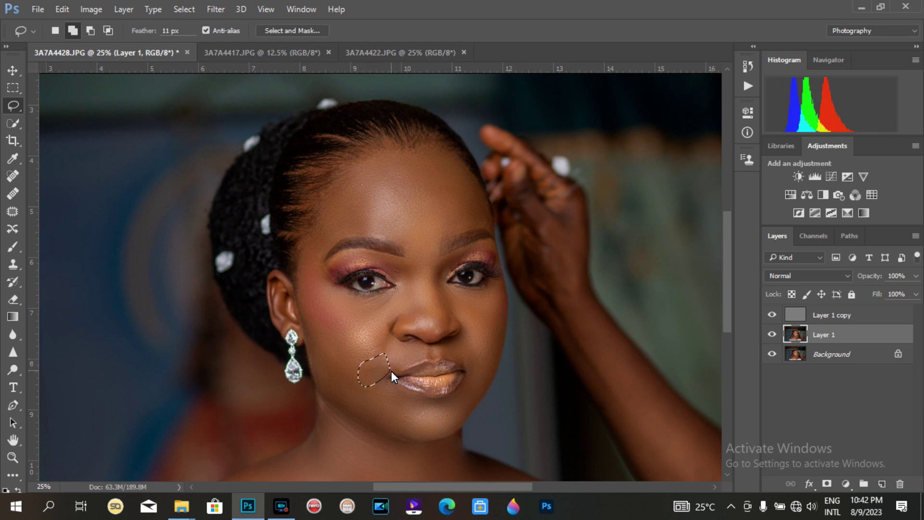
key("ctrl+d")
mouse_move(372, 302)
left_mouse_down()
mouse_move(324, 310)
mouse_move(318, 329)
mouse_move(335, 386)
mouse_move(363, 379)
mouse_move(367, 320)
left_mouse_up()
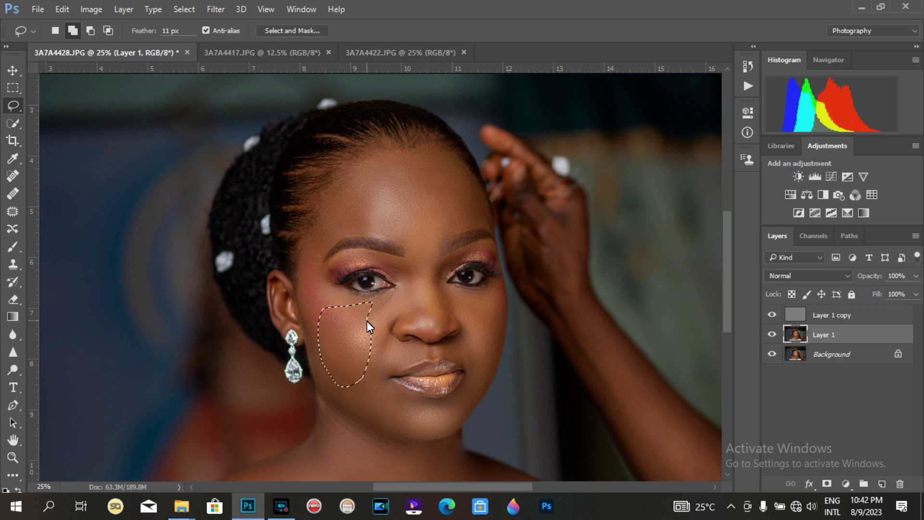
key("ctrl+d")
Blur the skin across the forehead, then zoom out to review the photo.
key("ctrl+minus")
key("ctrl+minus")
key("ctrl+minus")
key("ctrl+plus")
key("ctrl+plus")
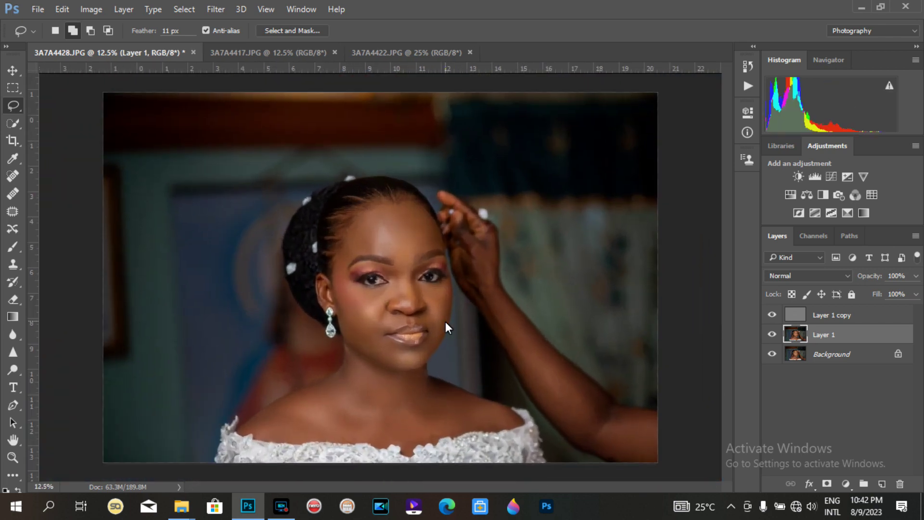
mouse_move(445, 235)
left_mouse_down()
mouse_move(416, 251)
mouse_move(345, 245)
mouse_move(367, 213)
mouse_move(395, 201)
mouse_move(434, 211)
left_mouse_up()
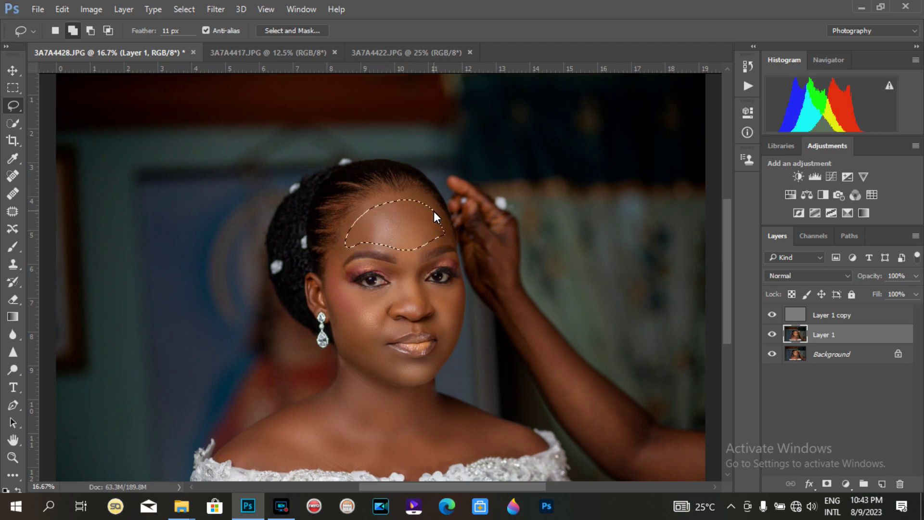
key("ctrl+d")
key("ctrl+minus")
key("ctrl+minus")
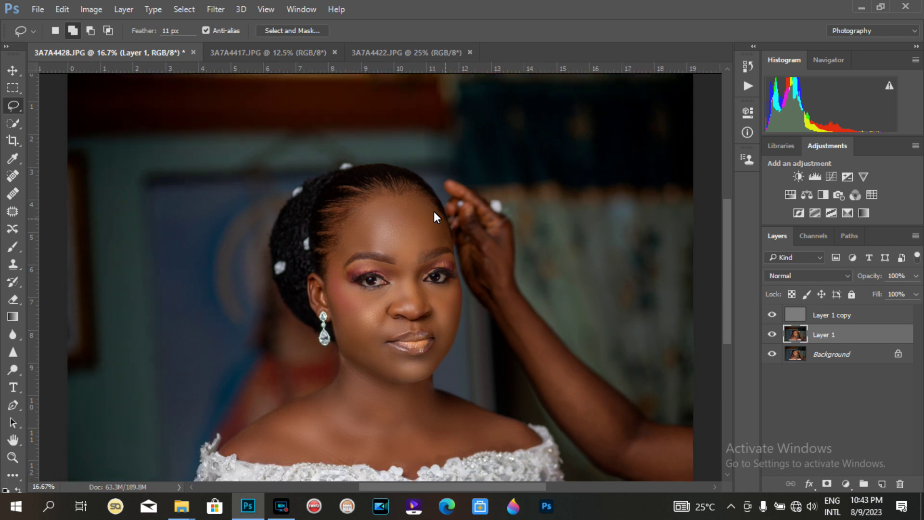
Flatten Layer 1 copy and the other layers into one Background, and show the Actions panel.
left_click(827, 313)
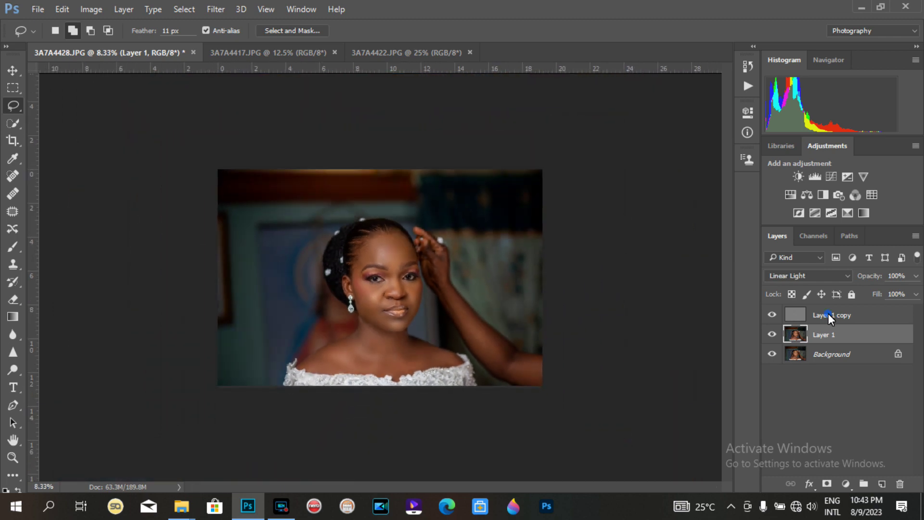
key("ctrl+shift+e")
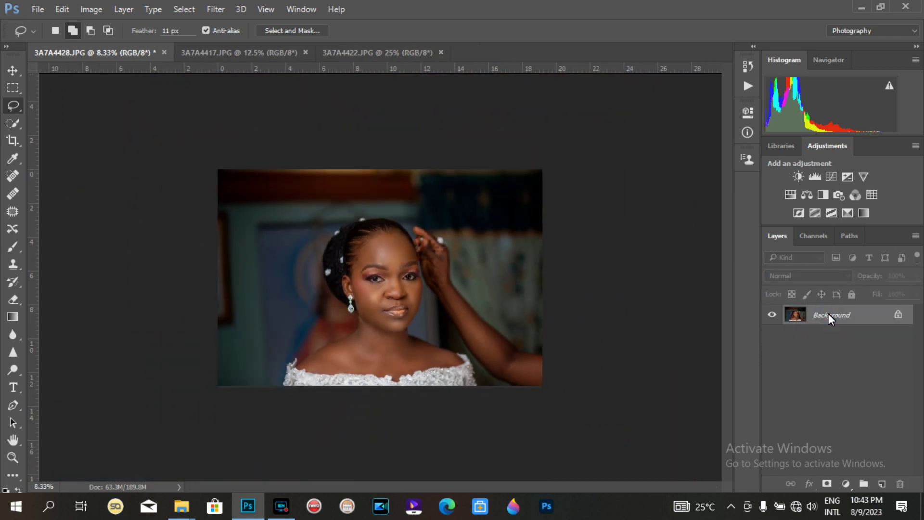
key("ctrl+plus")
key("ctrl+plus")
key("ctrl+plus")
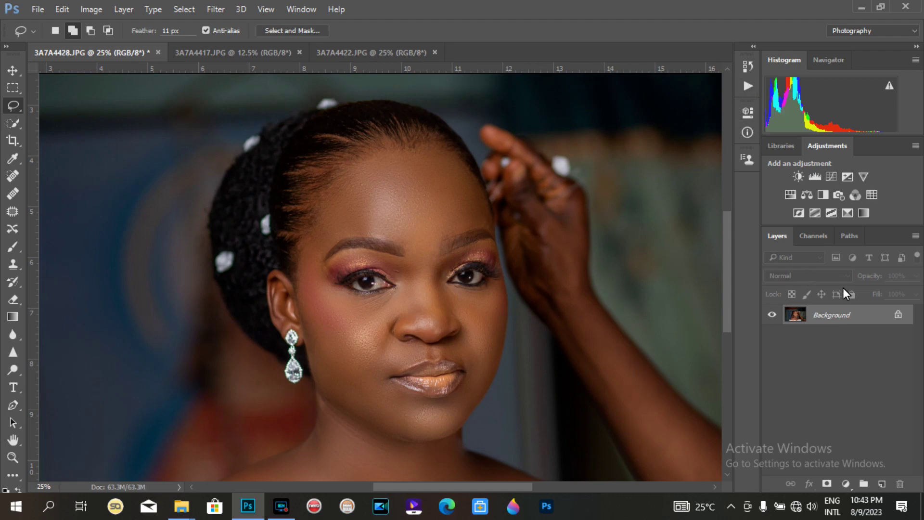
left_click(748, 87)
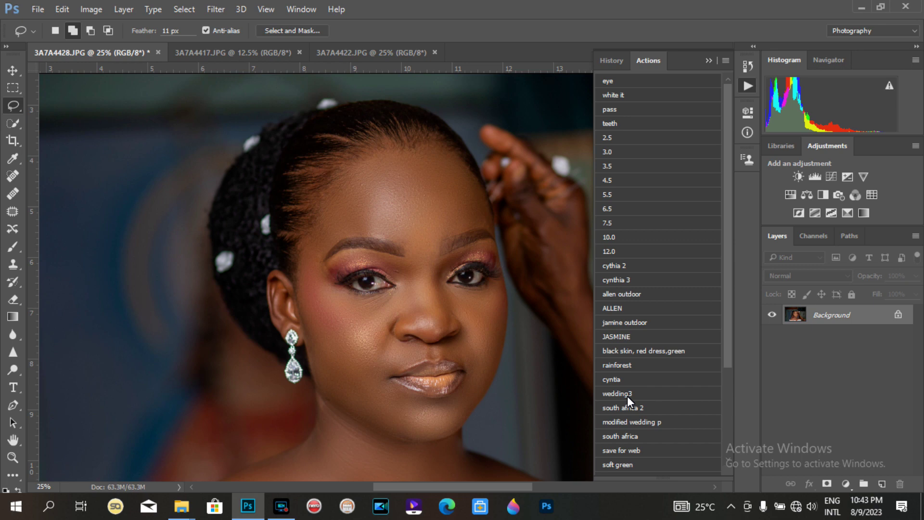
Duplicate the flattened Background layer and play the wedding3 colour-grading action.
key("ctrl+j")
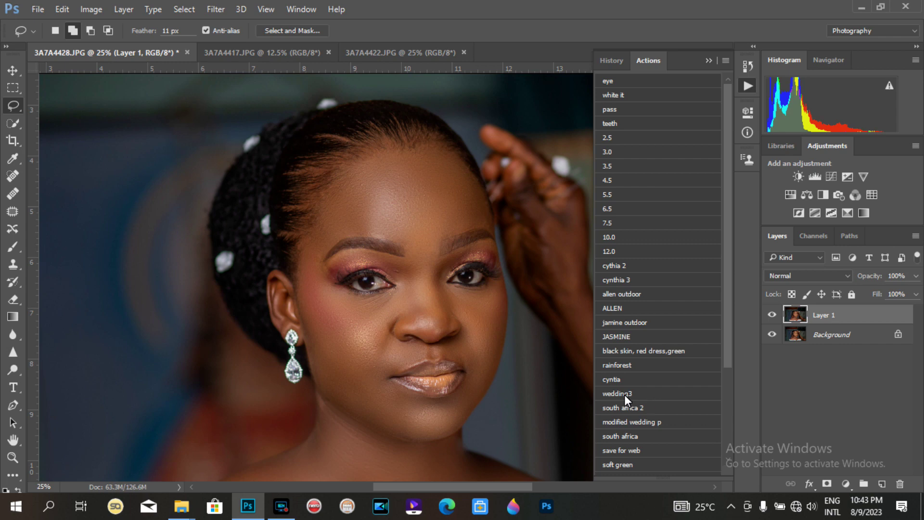
left_click(624, 394)
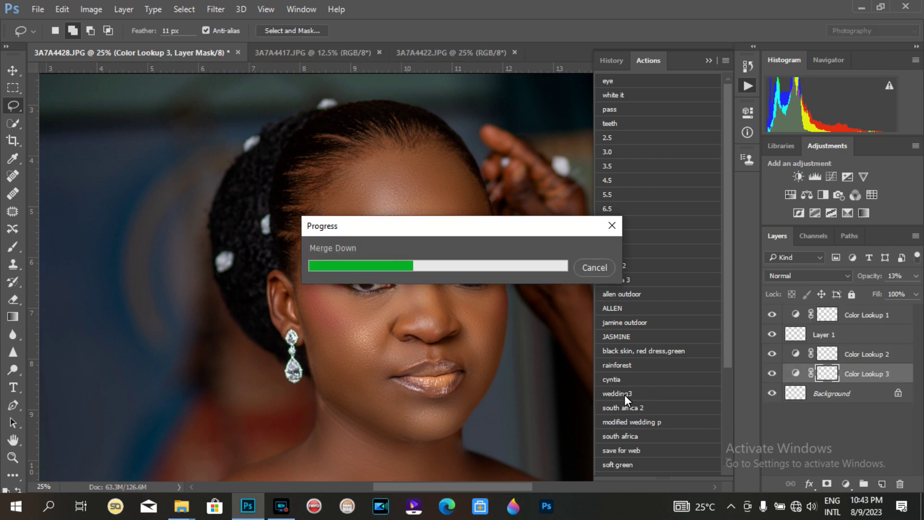